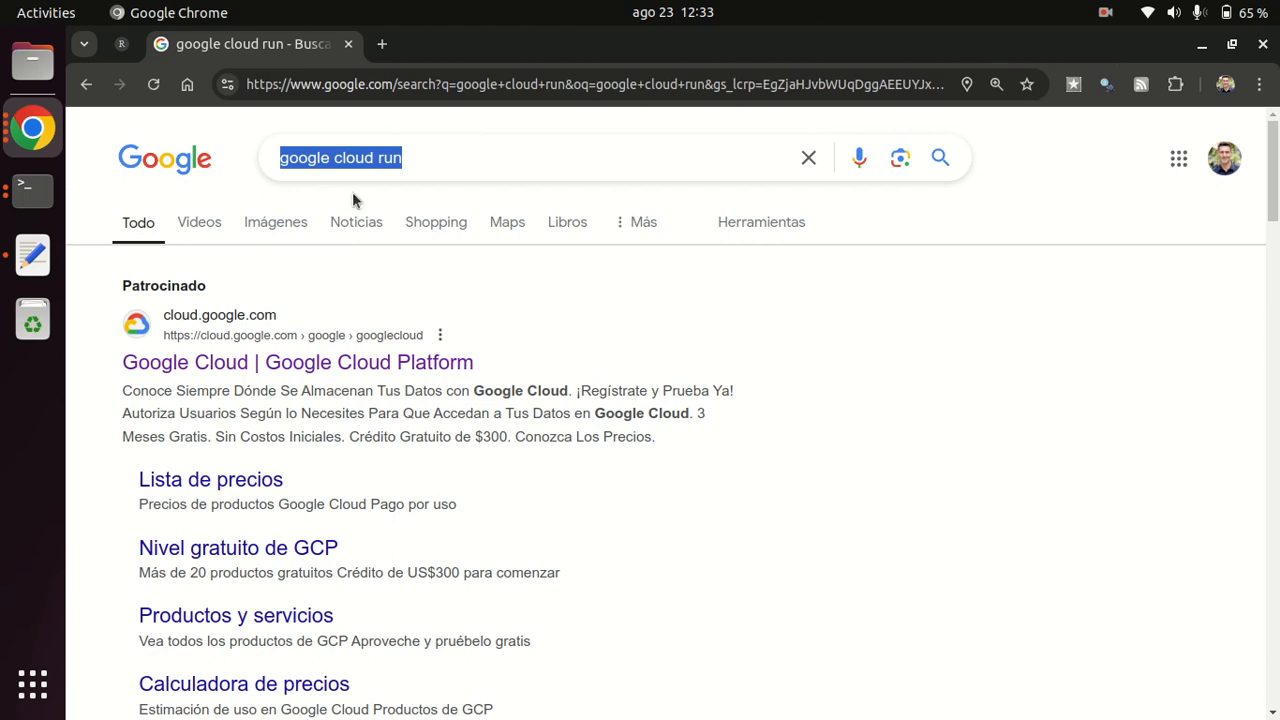
Go from the sponsored Google Cloud result to the Cloud console for project tilt
click(325, 365)
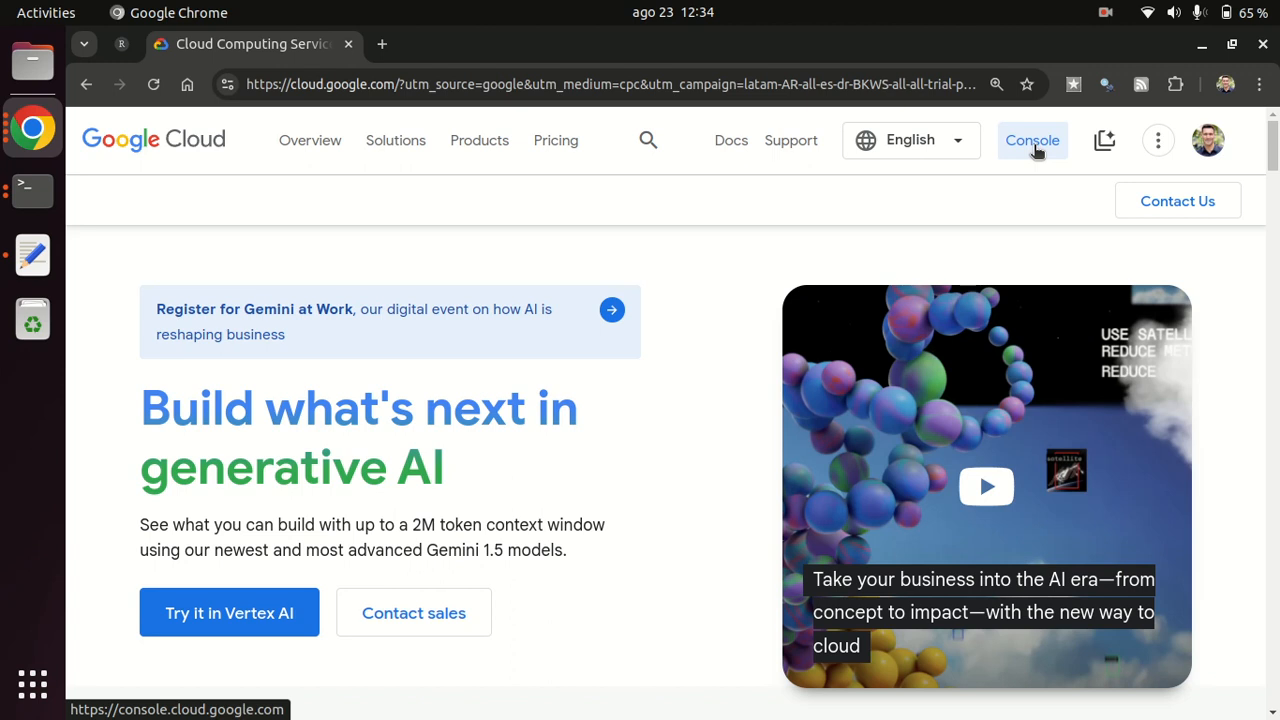
click(1036, 148)
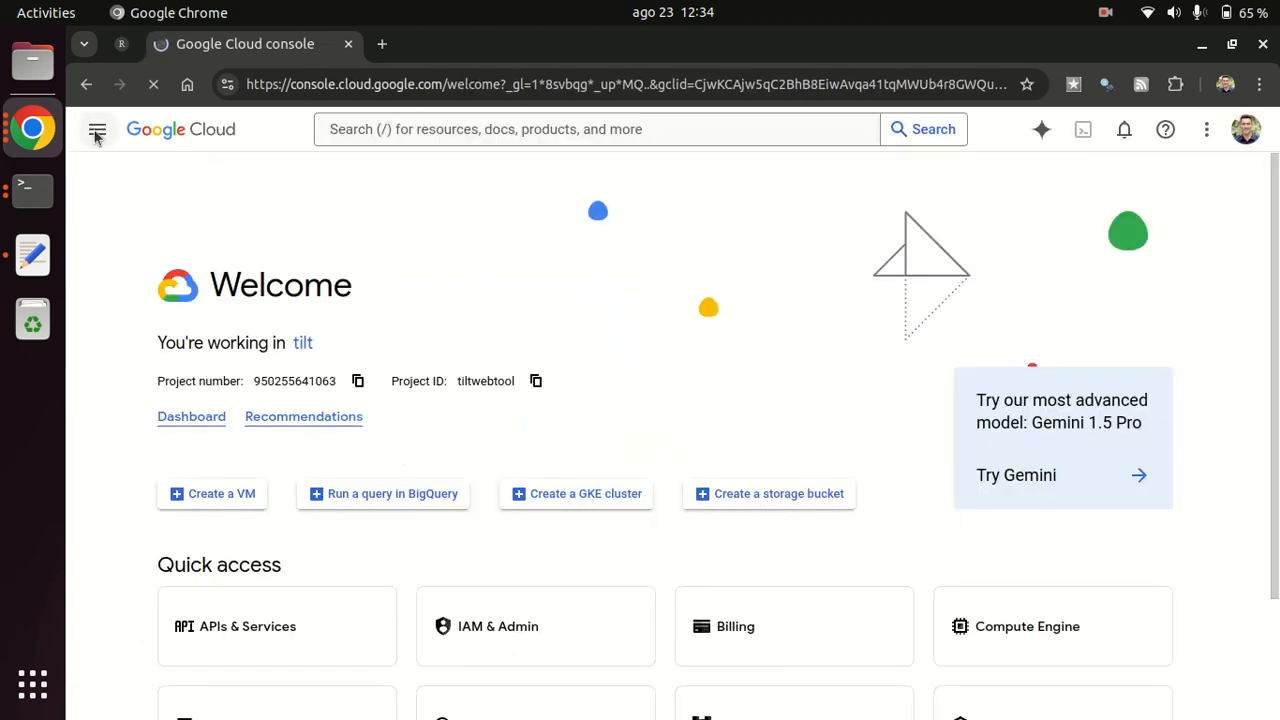
Open Cloud Run from the console's navigation menu to list tilt-release and tilt-stage
click(97, 133)
click(97, 133)
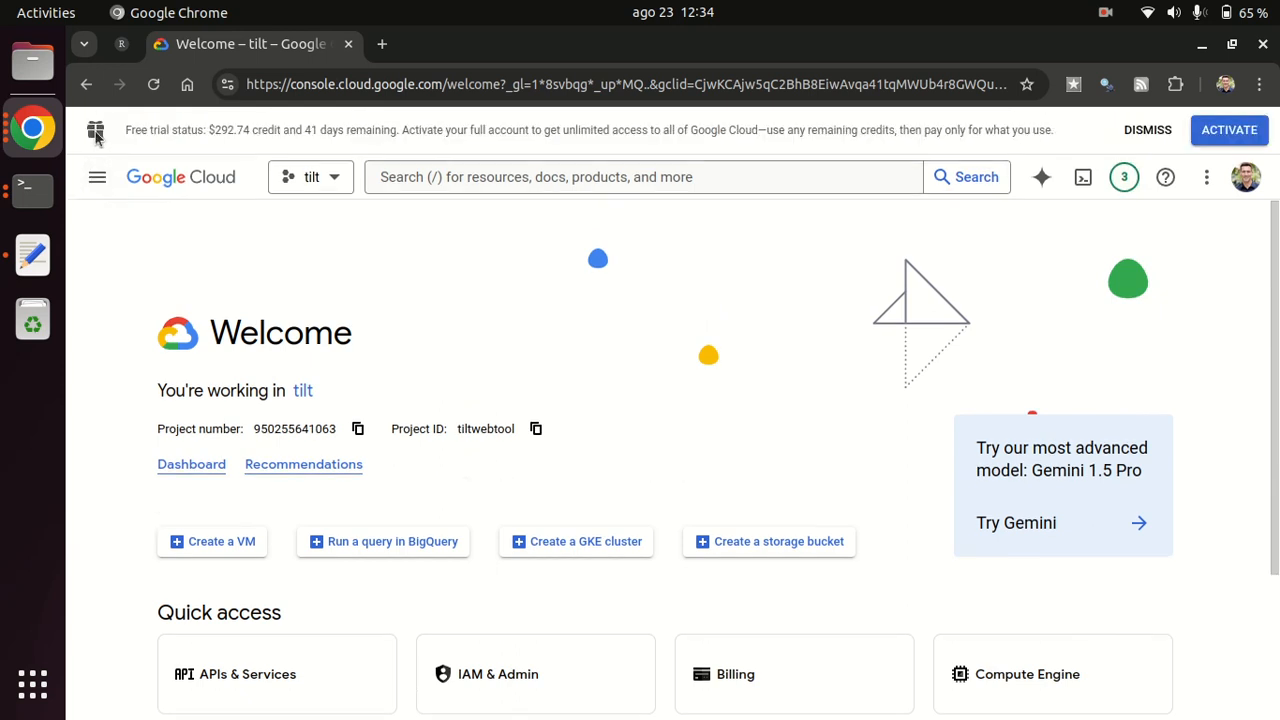
click(97, 177)
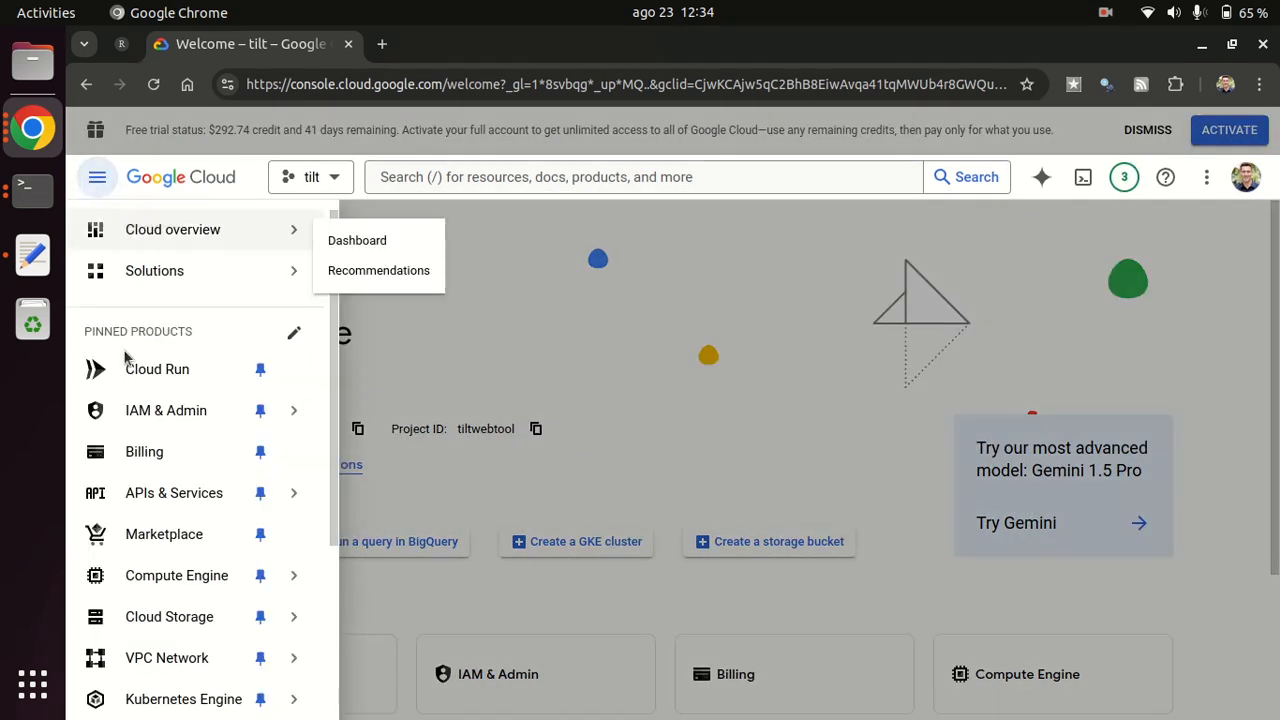
click(593, 359)
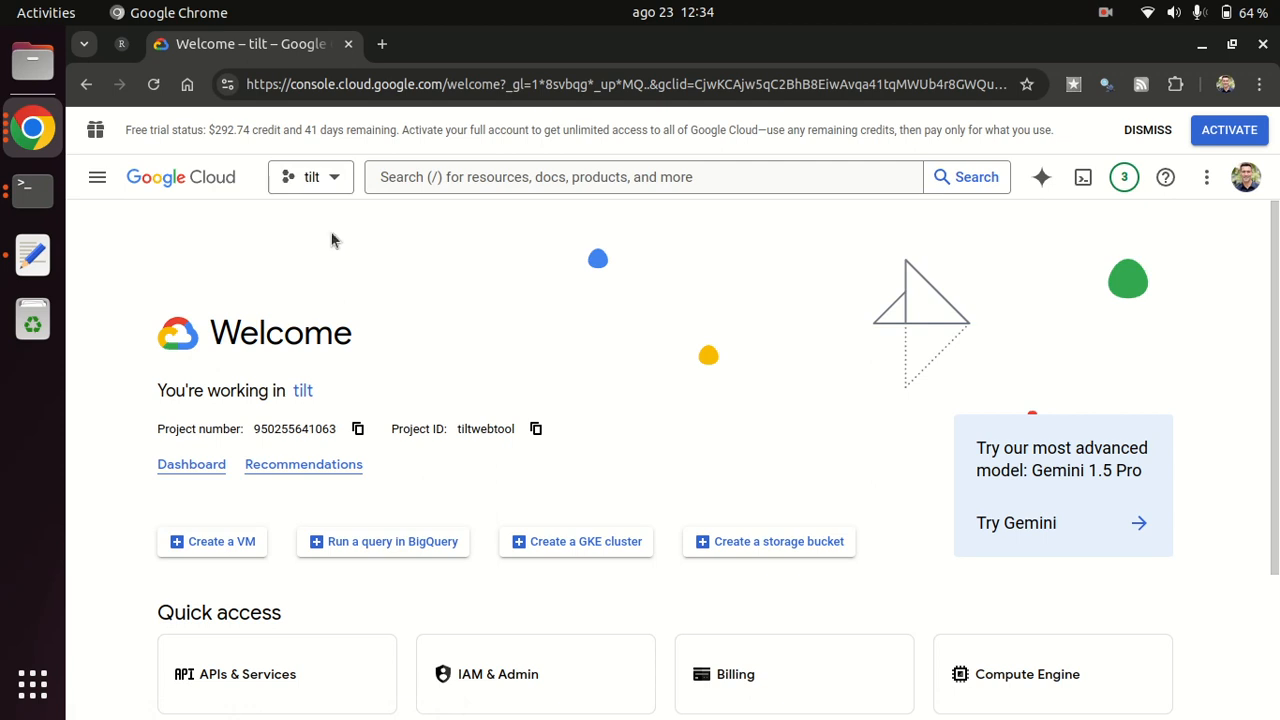
click(99, 182)
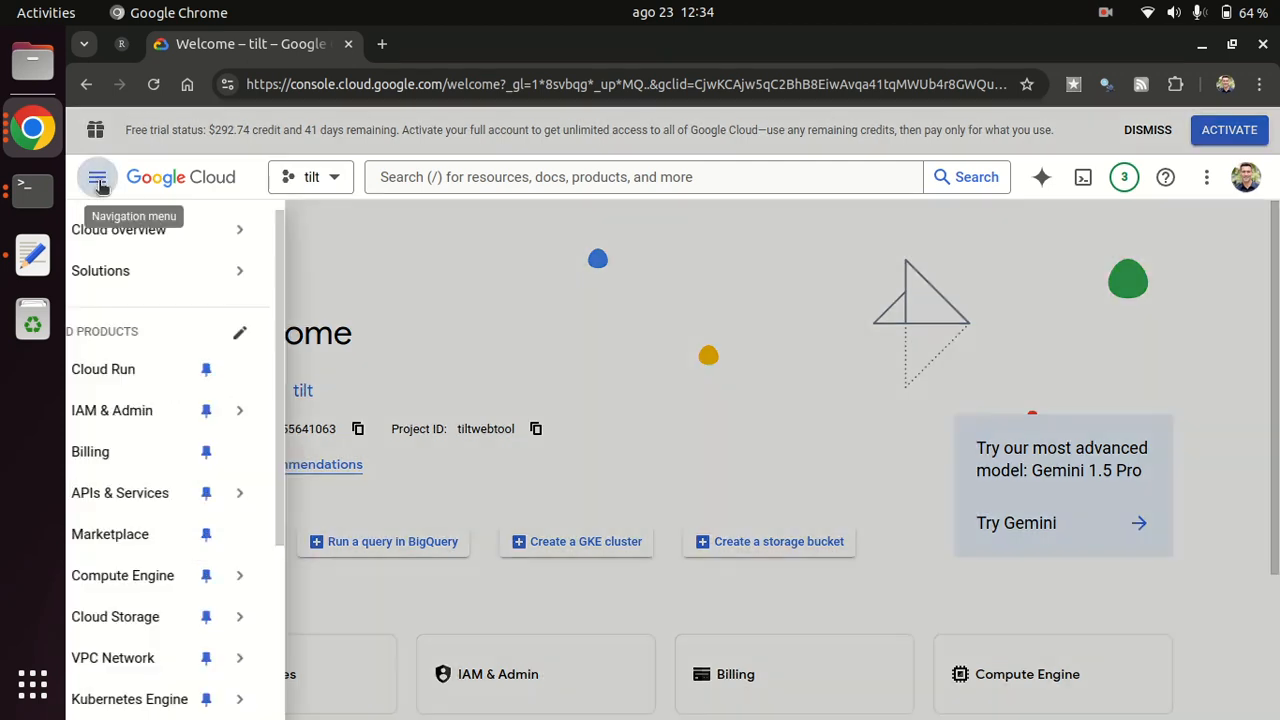
click(165, 377)
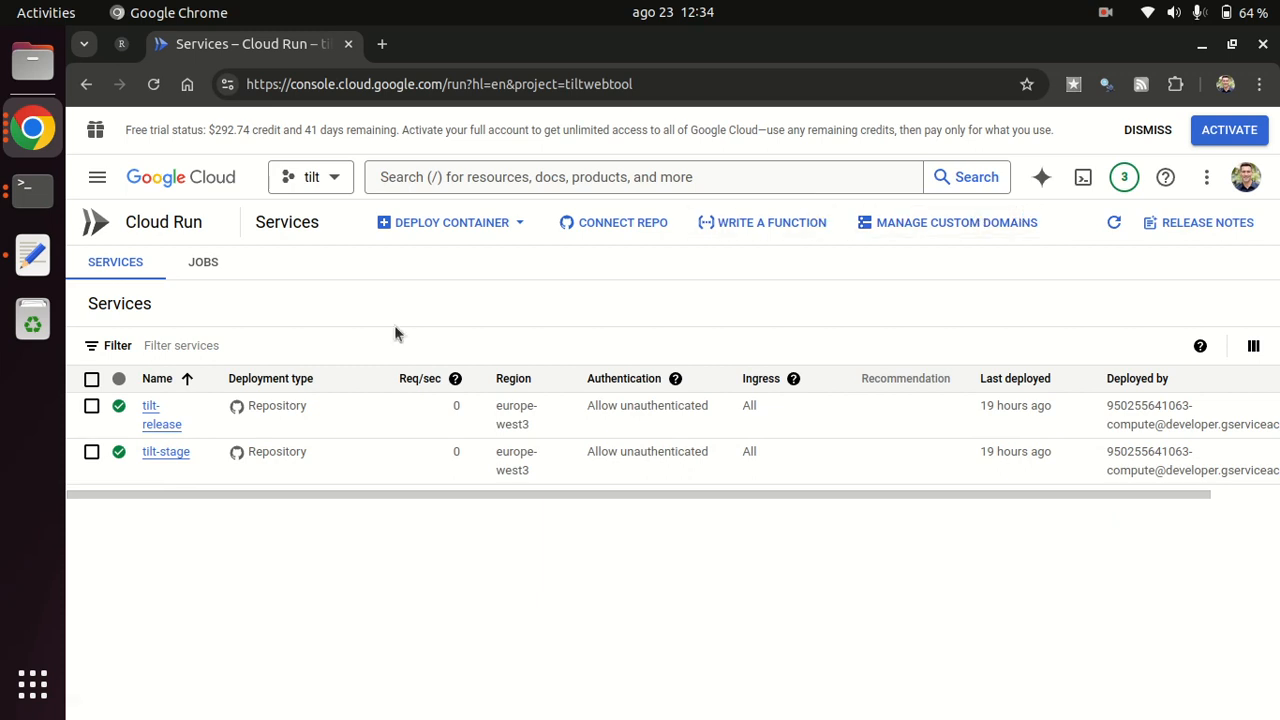
Start a new service via Deploy Container > Service, choosing 'Continuously deploy from a repository'
click(456, 229)
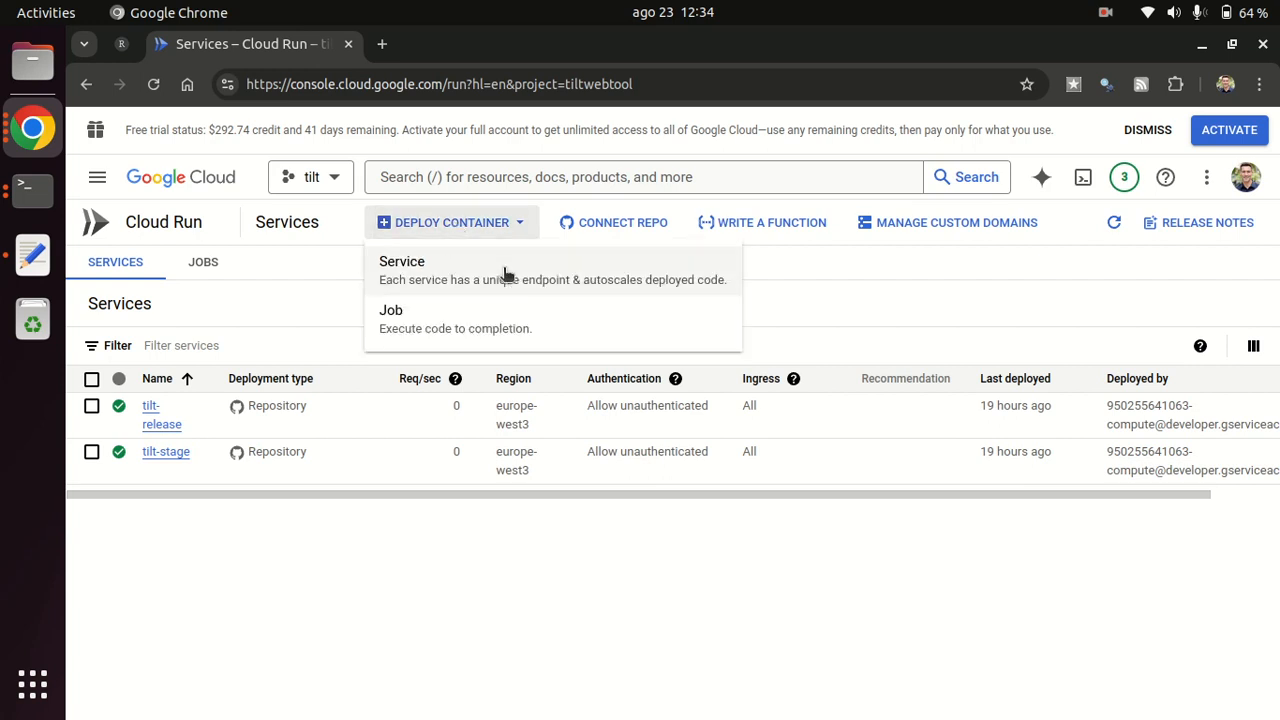
click(518, 280)
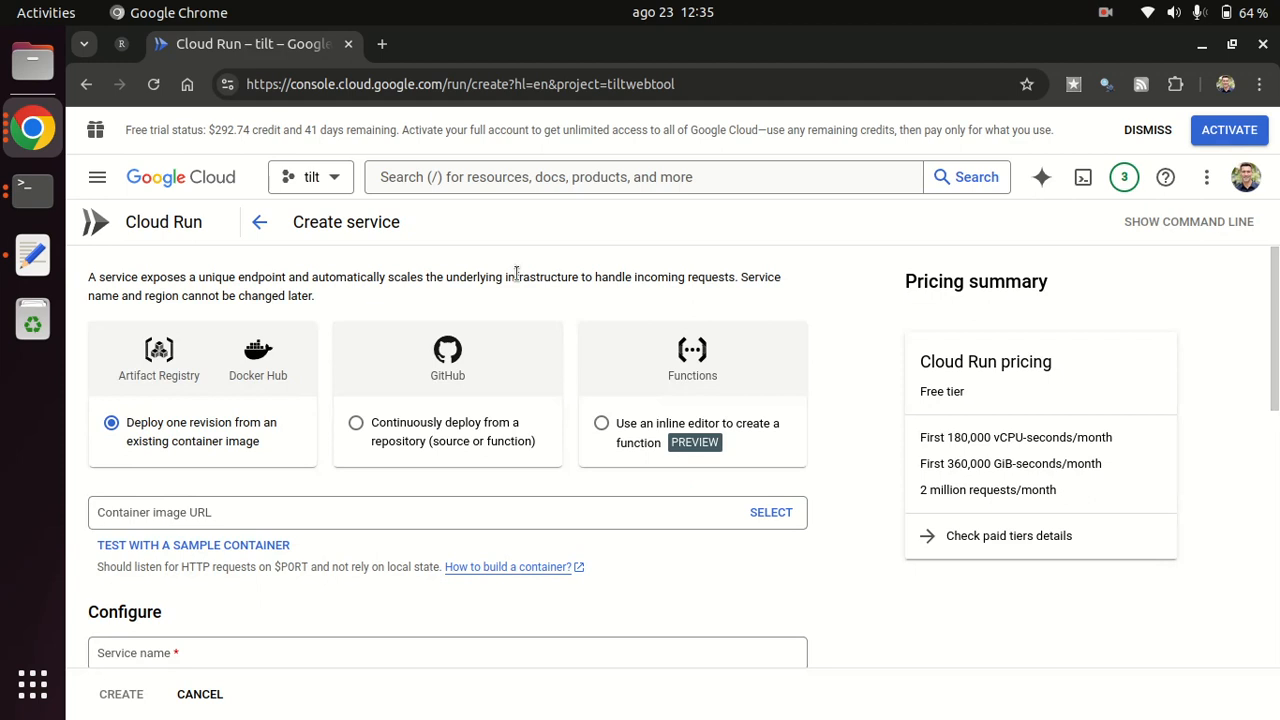
click(356, 423)
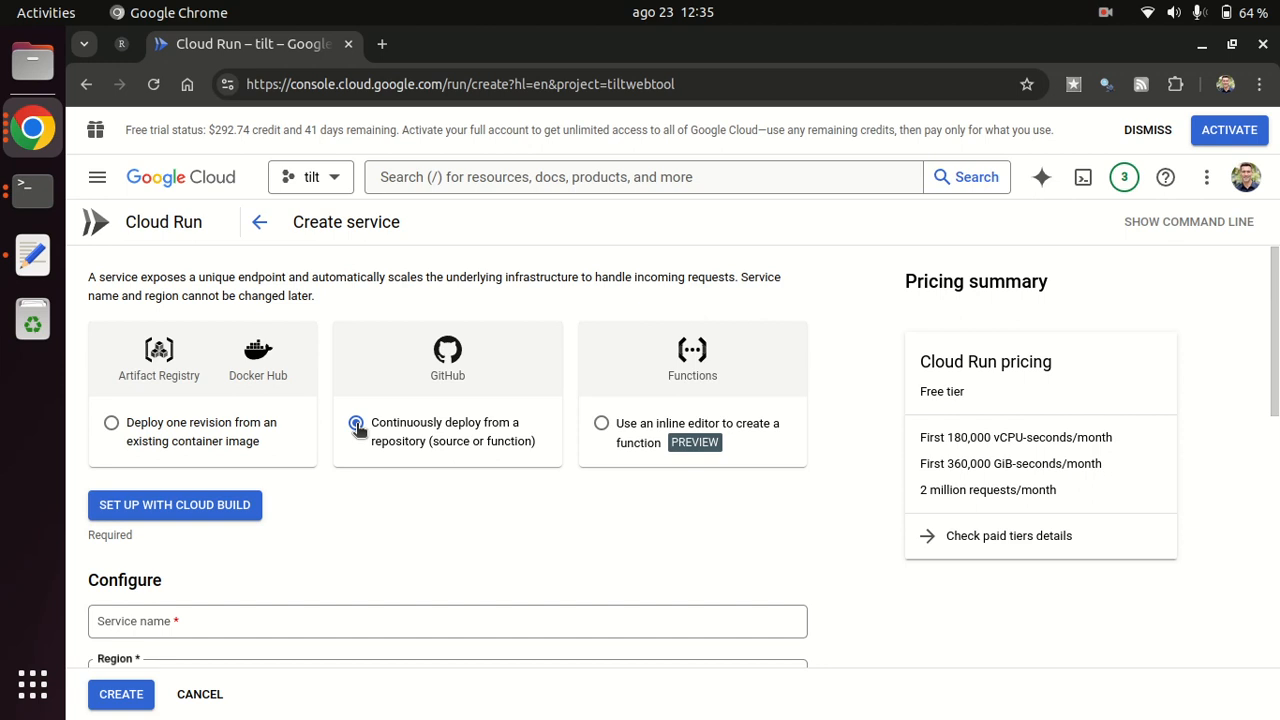
Set up Cloud Build with GitHub repository 2DegreesInvesting/tiltWebToolData and confirm it
click(148, 517)
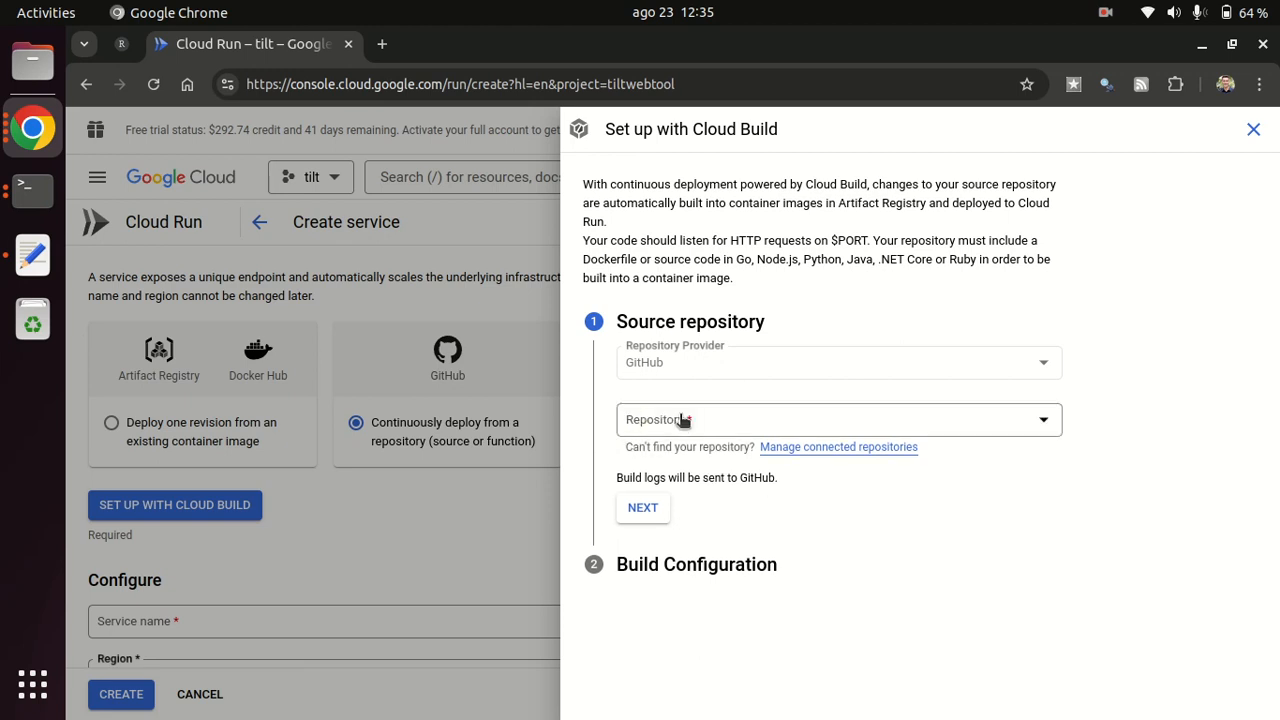
click(683, 420)
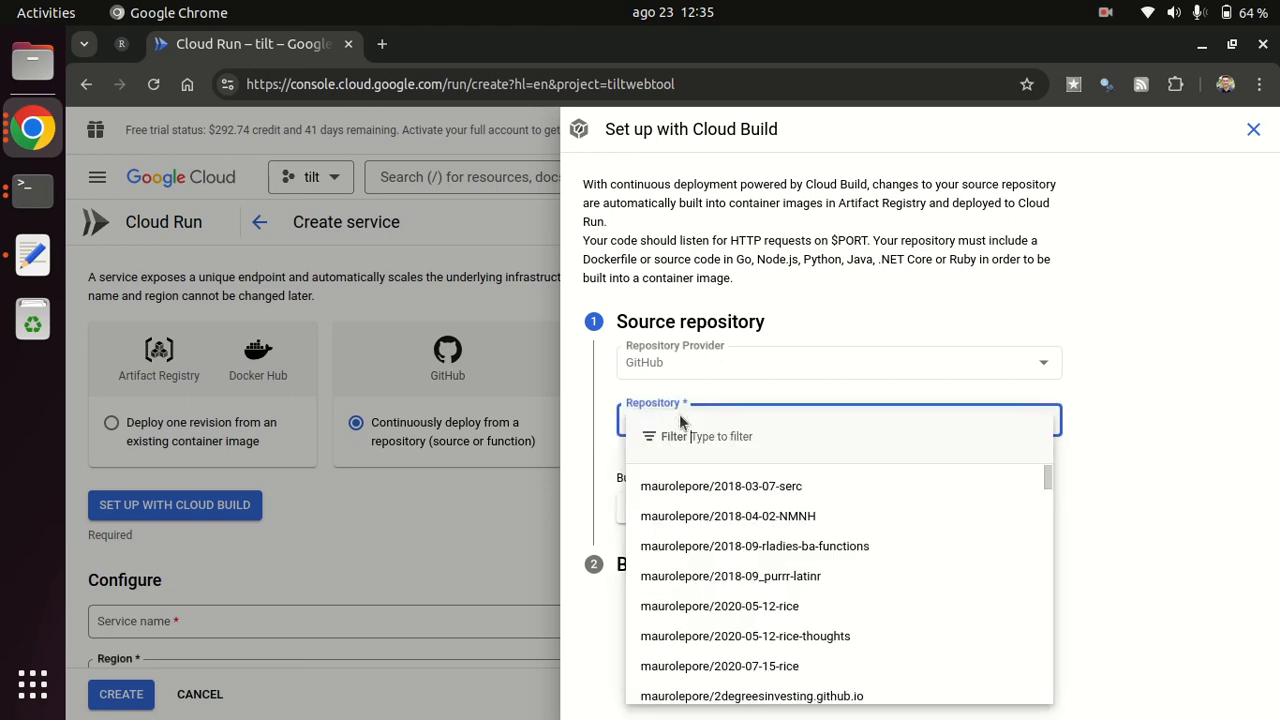
text(tilt)
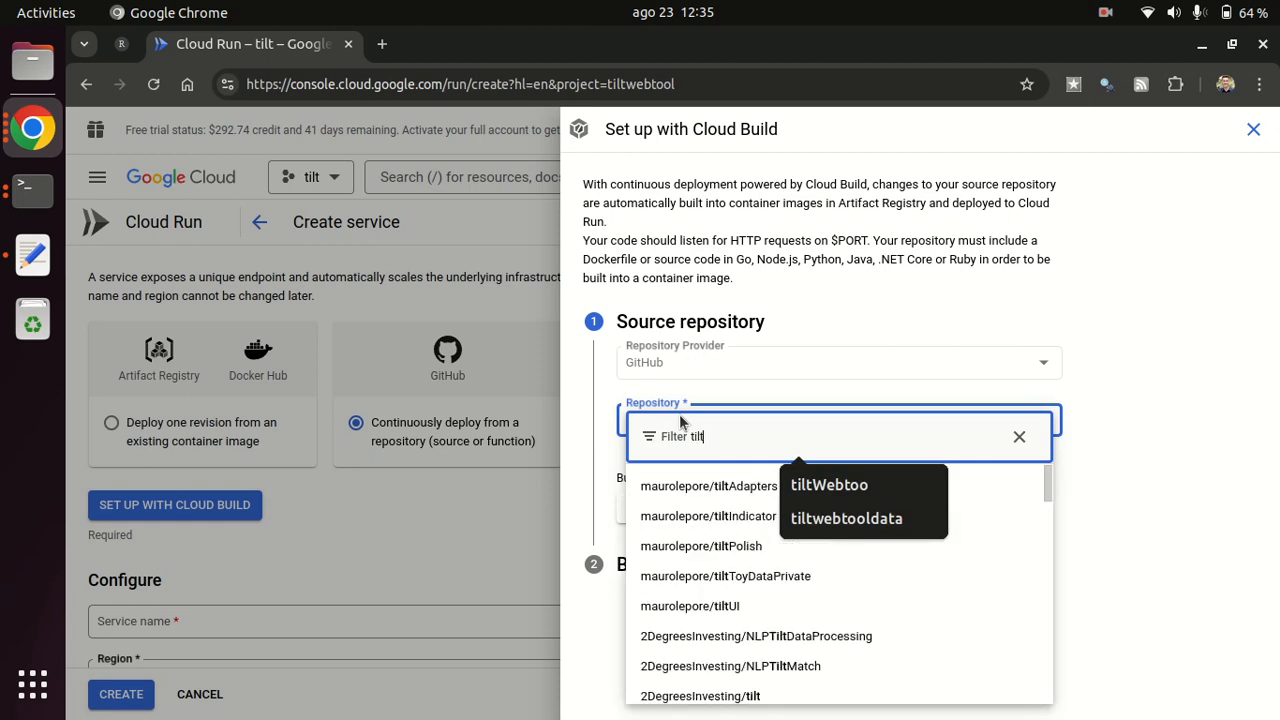
text(webtooldata)
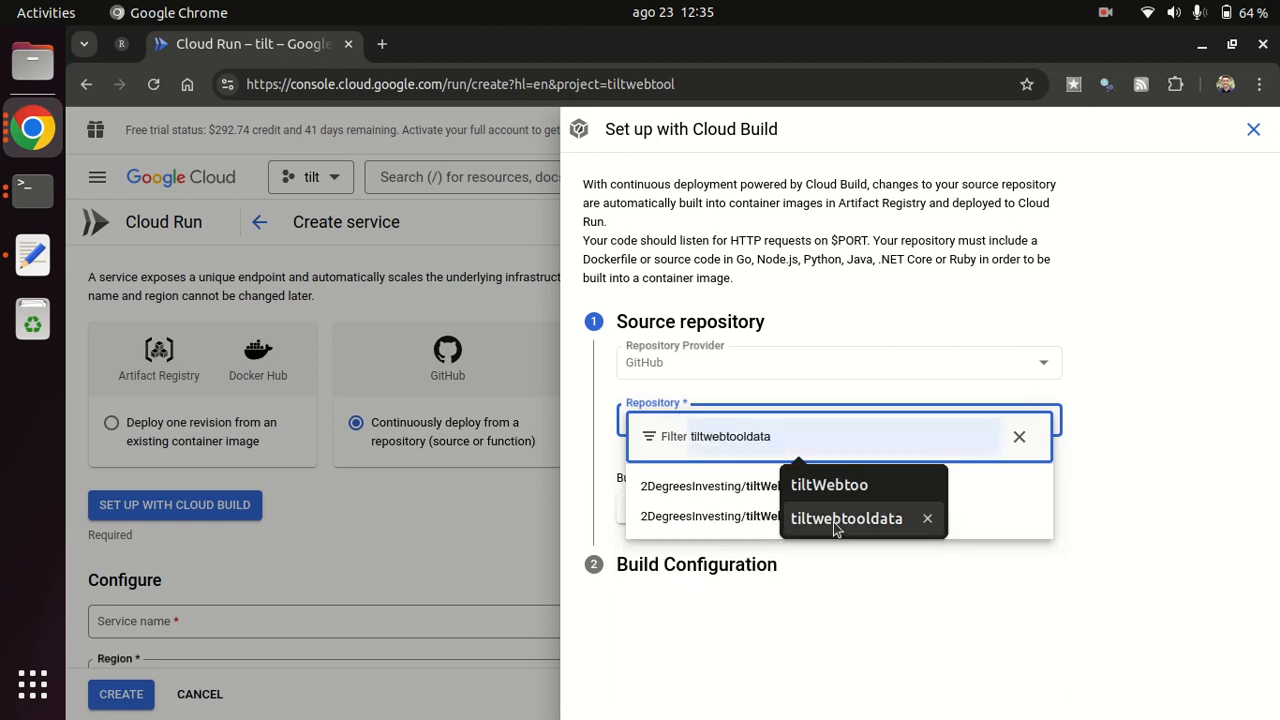
click(835, 520)
click(762, 487)
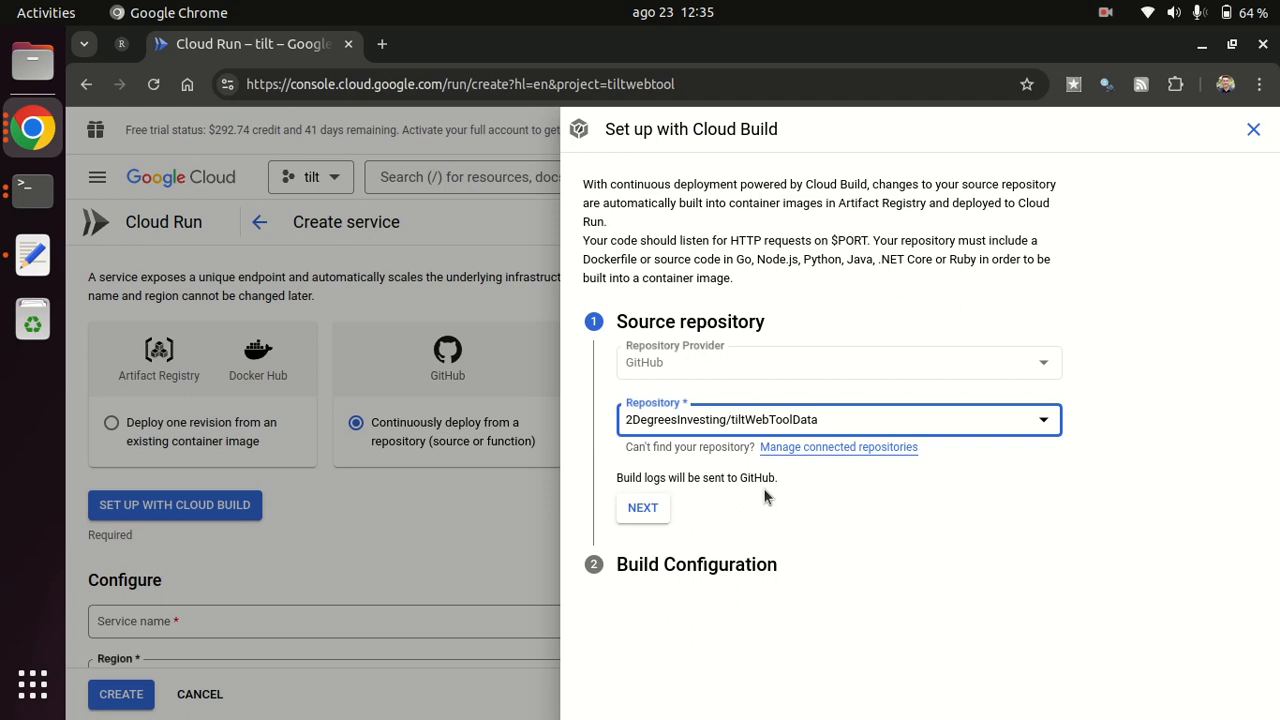
click(646, 514)
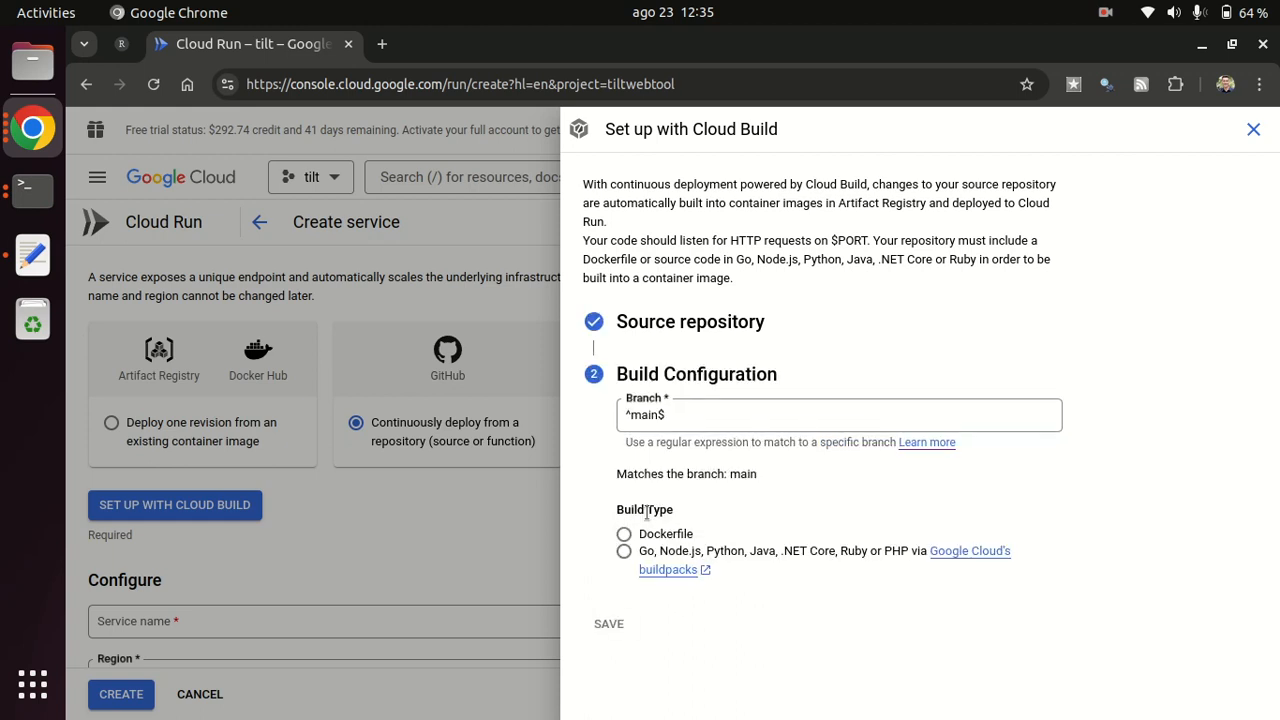
Configure the trigger for branch ^main$ with Dockerfile build type /Dockerfile, then save
click(624, 535)
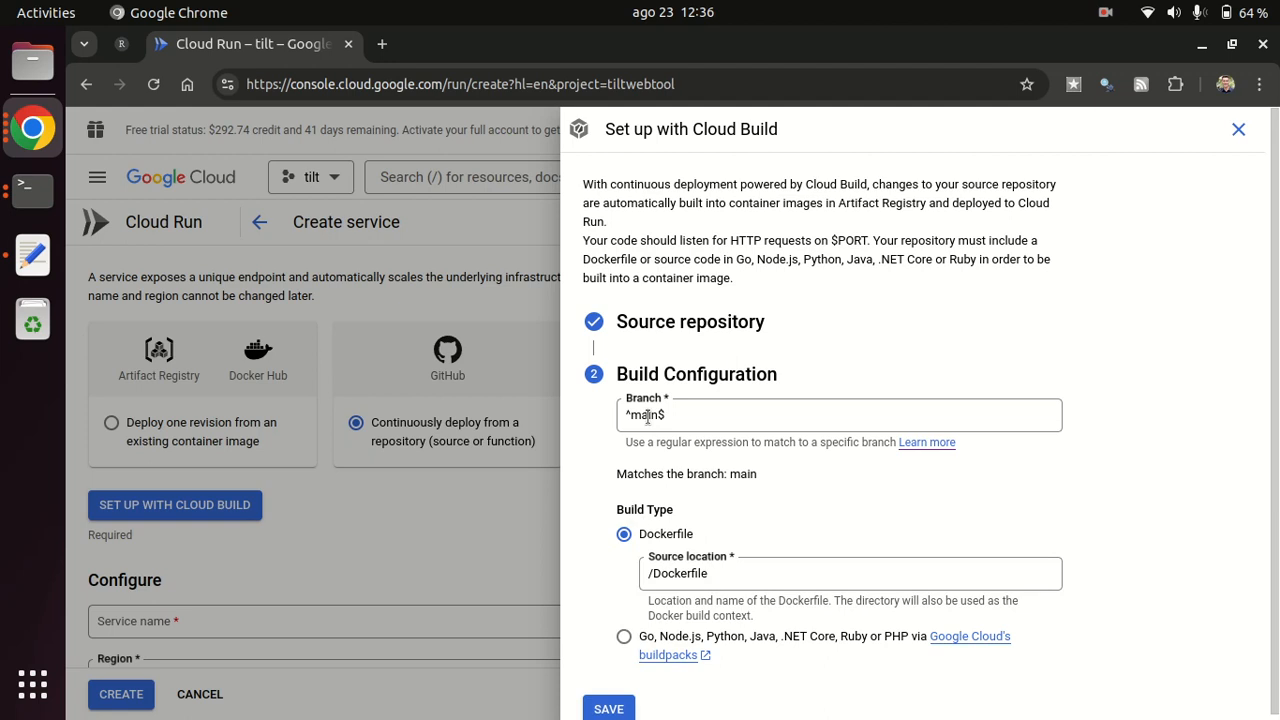
click(700, 416)
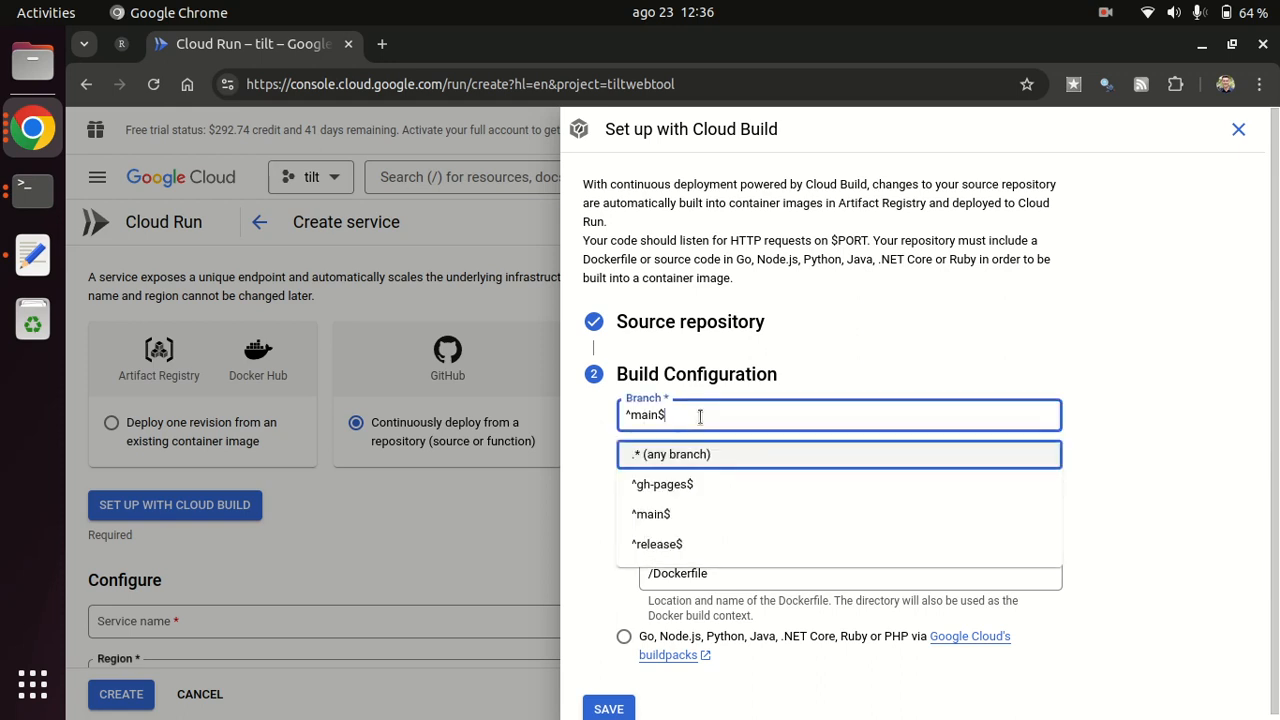
double_click(645, 414)
click(1064, 365)
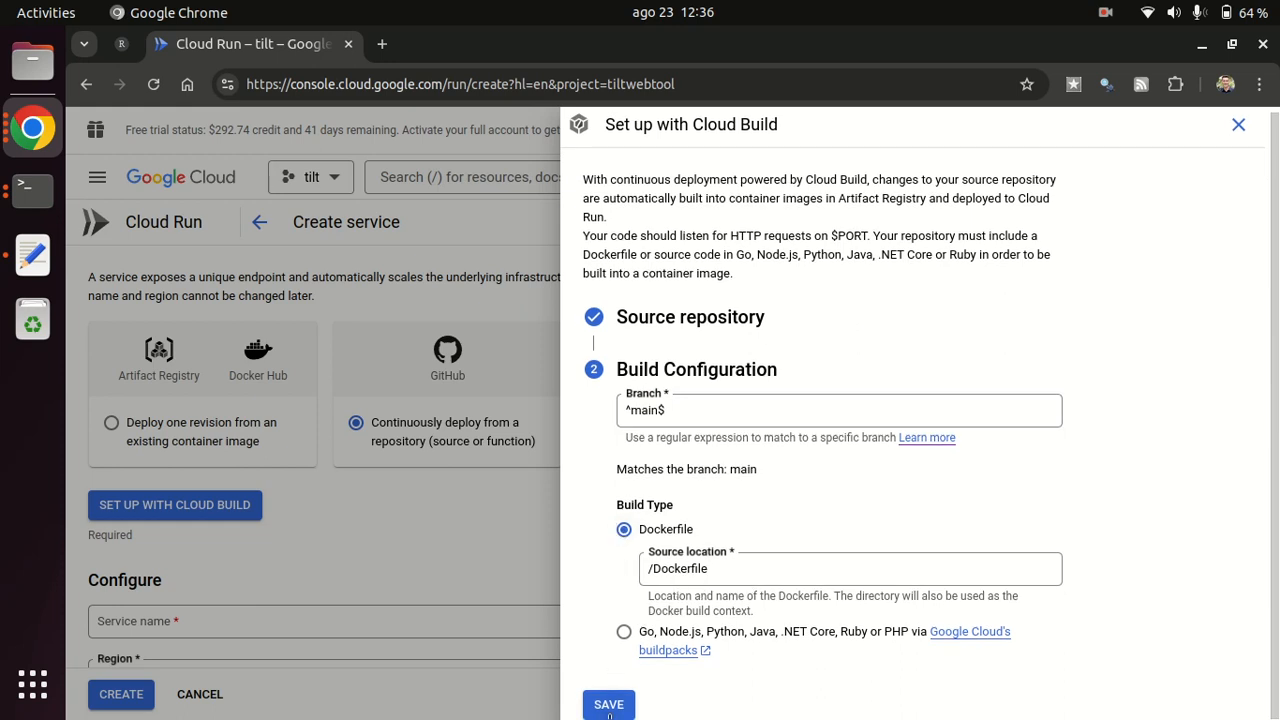
click(604, 706)
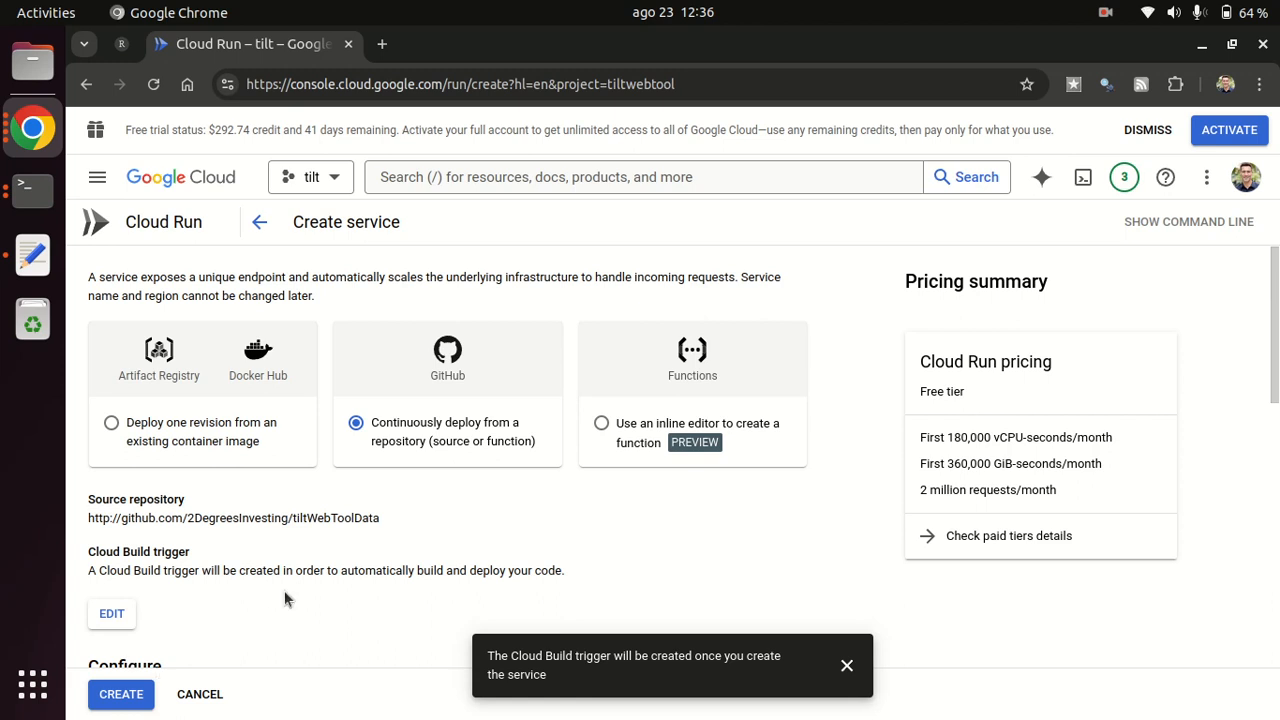
Rename the new service to tilt-staging
scroll(284, 590, down, 3)
scroll(285, 597, down, 1)
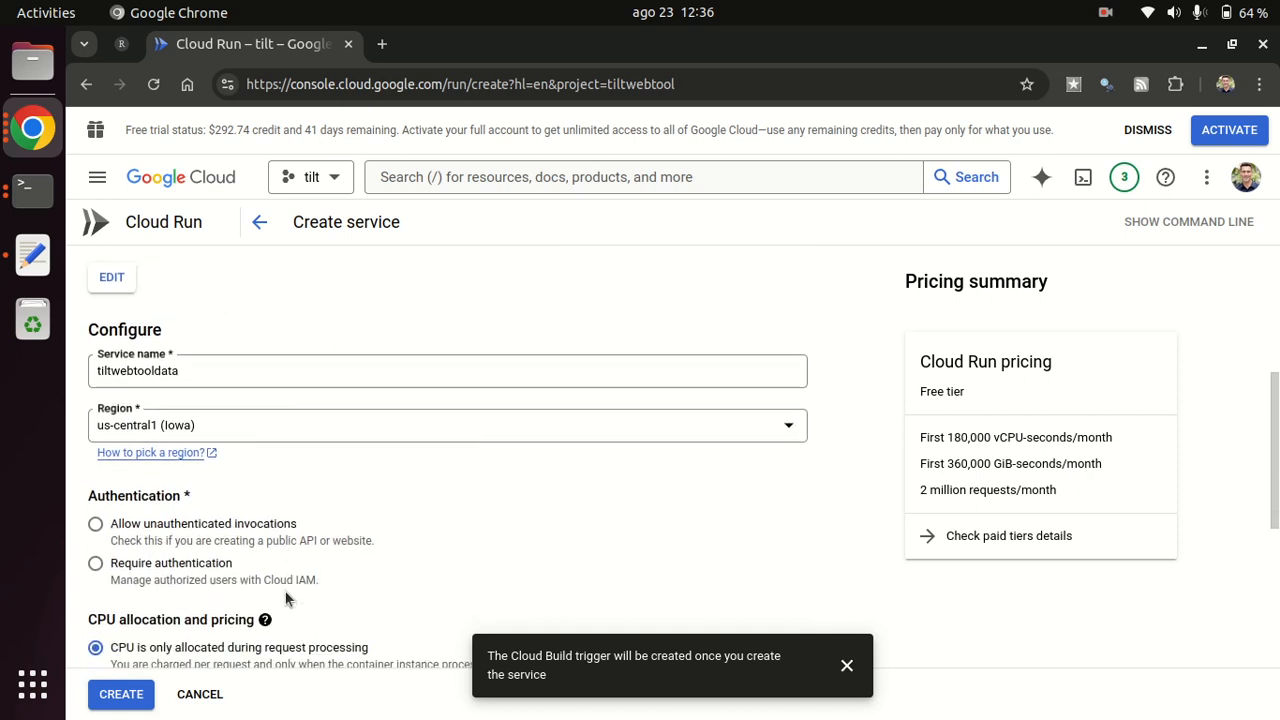
double_click(128, 365)
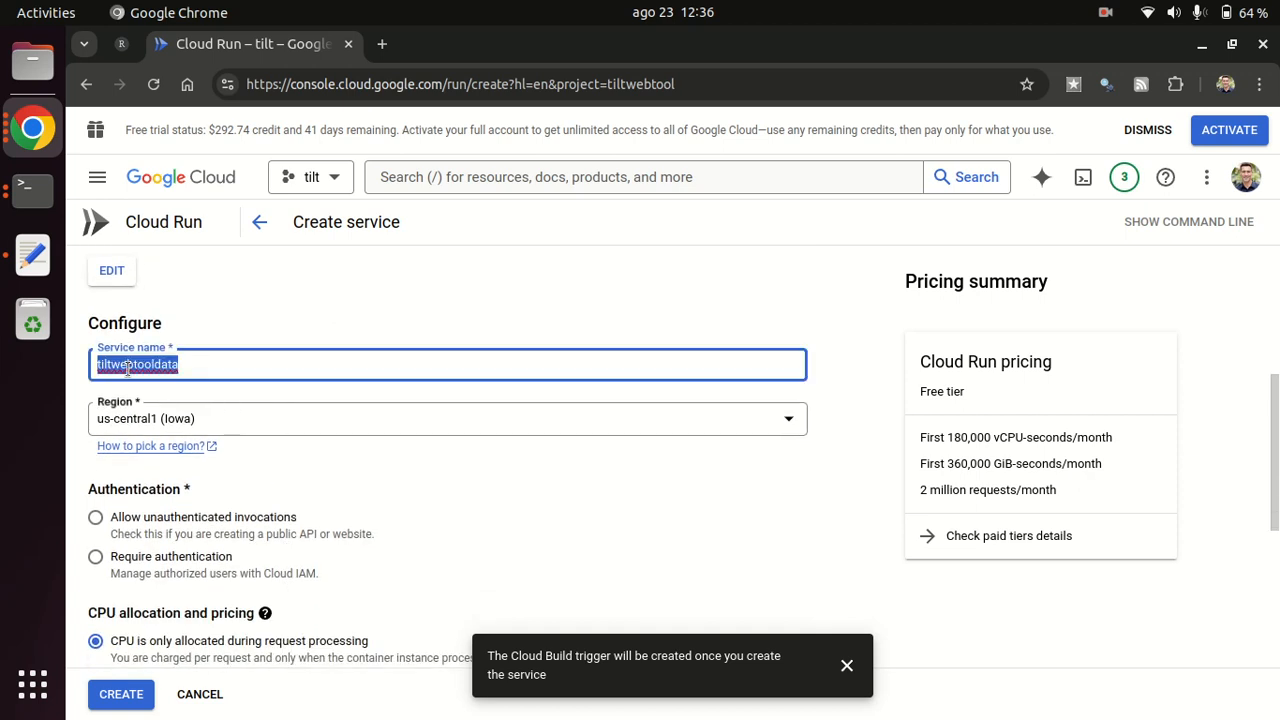
text(tilt-sta)
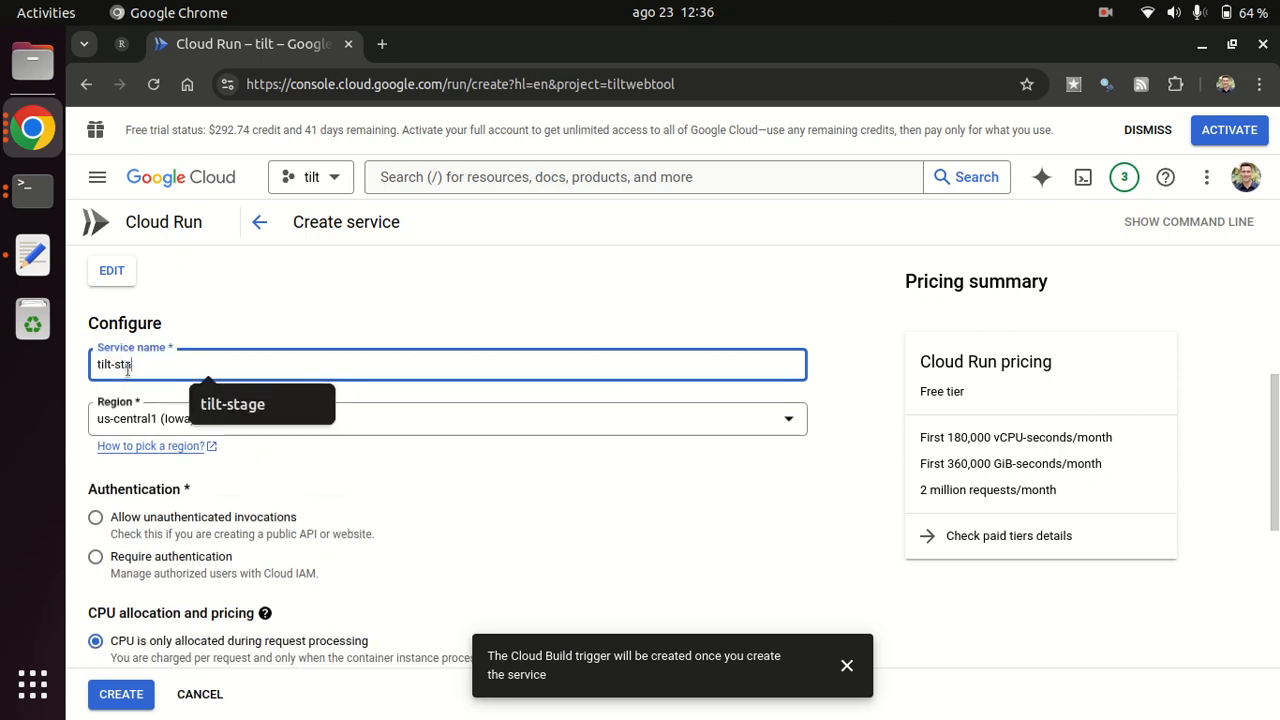
text(ging)
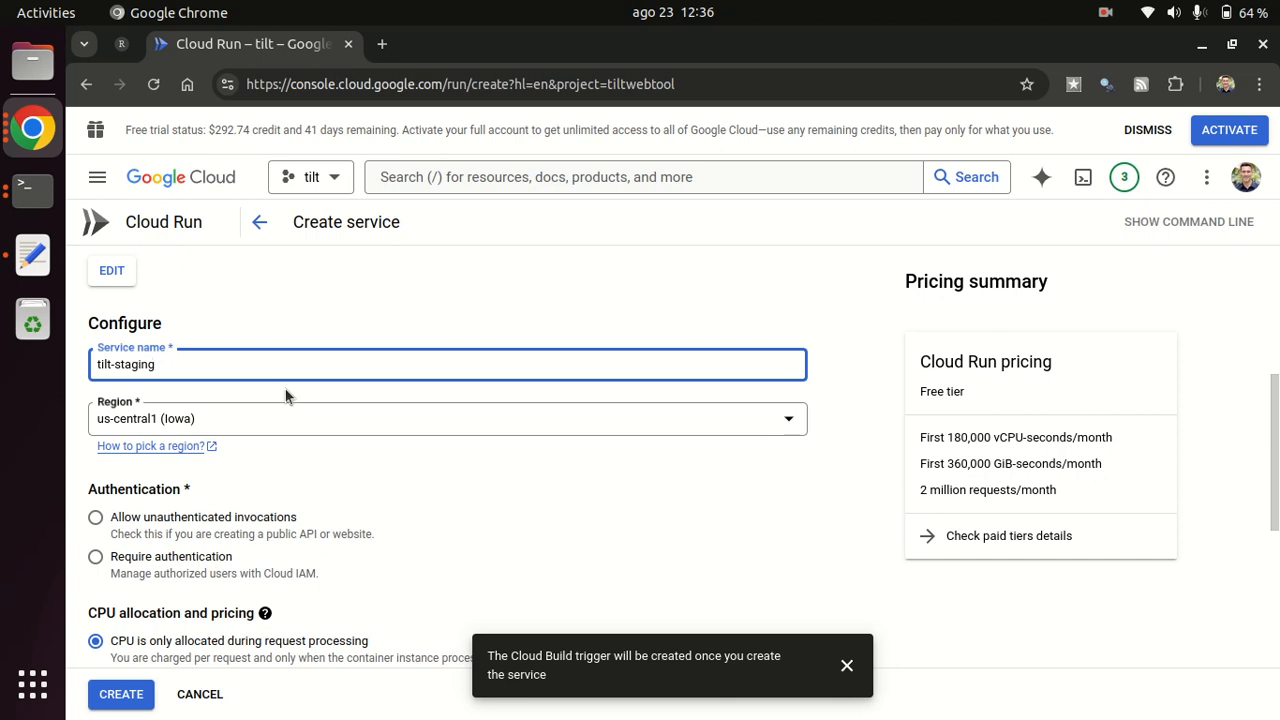
Set region europe-west3 (Frankfurt) and allow unauthenticated invocations
click(207, 421)
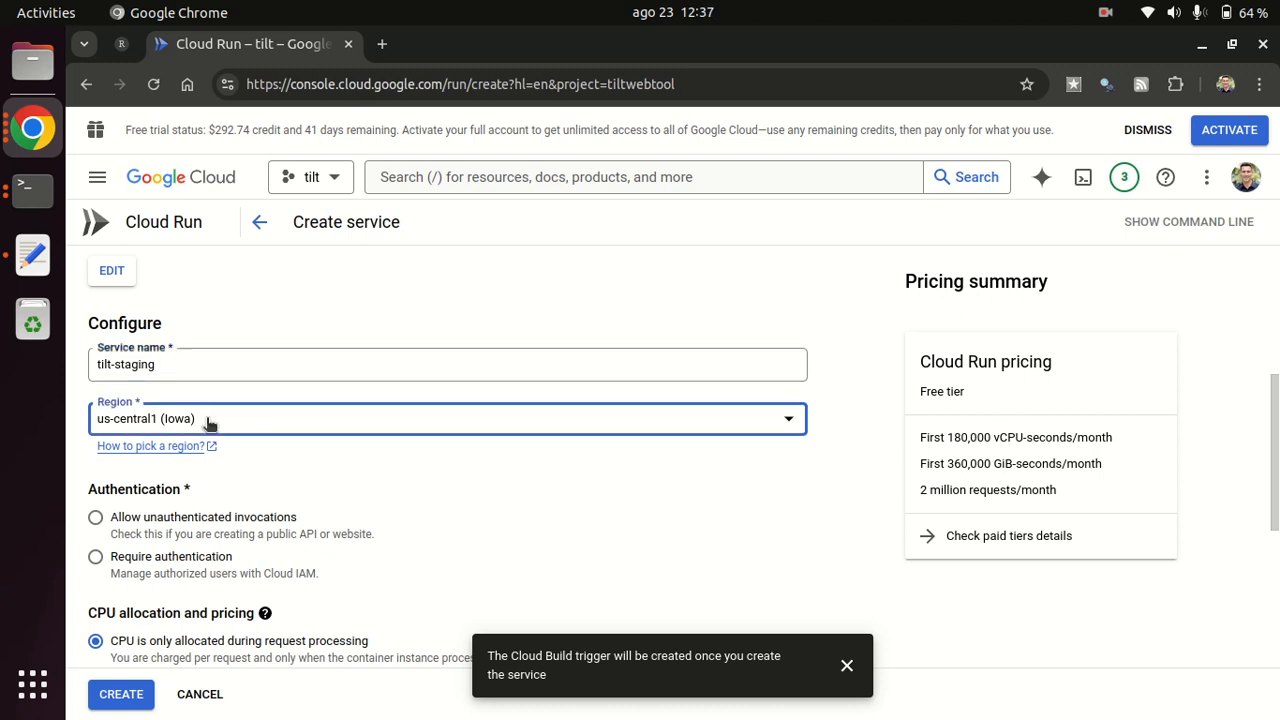
scroll(228, 357, down, 10)
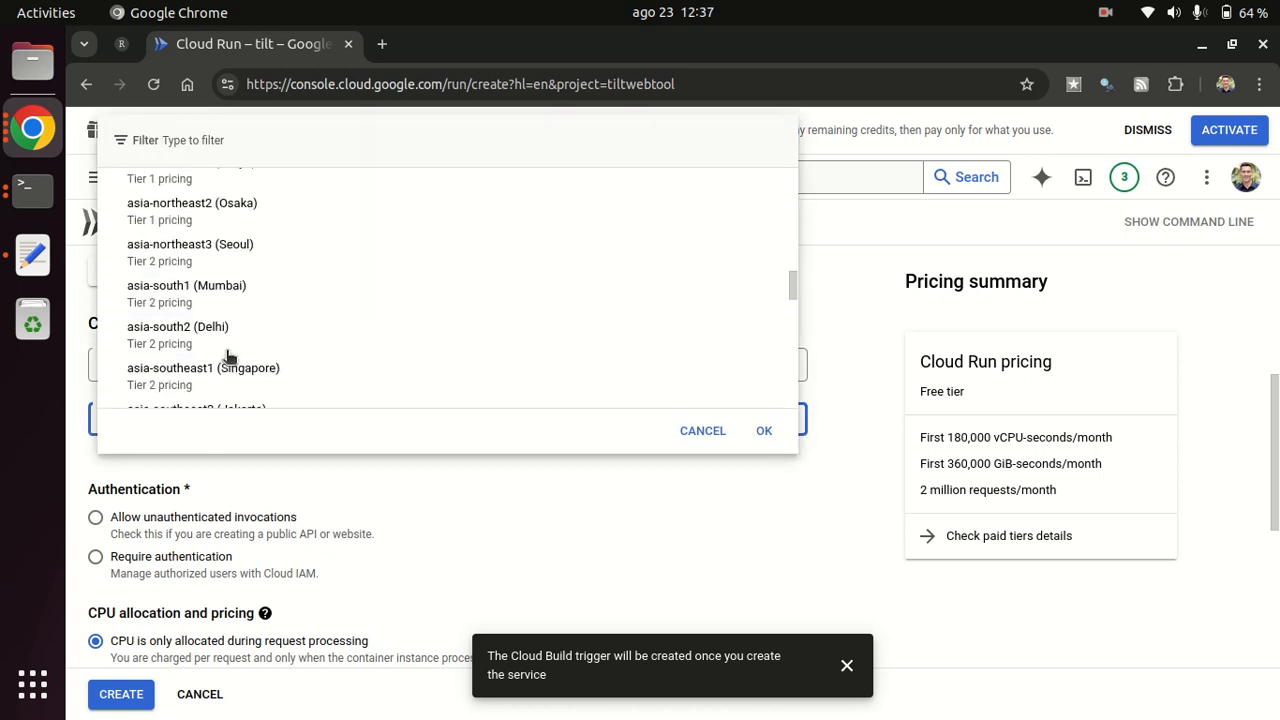
scroll(228, 357, down, 4)
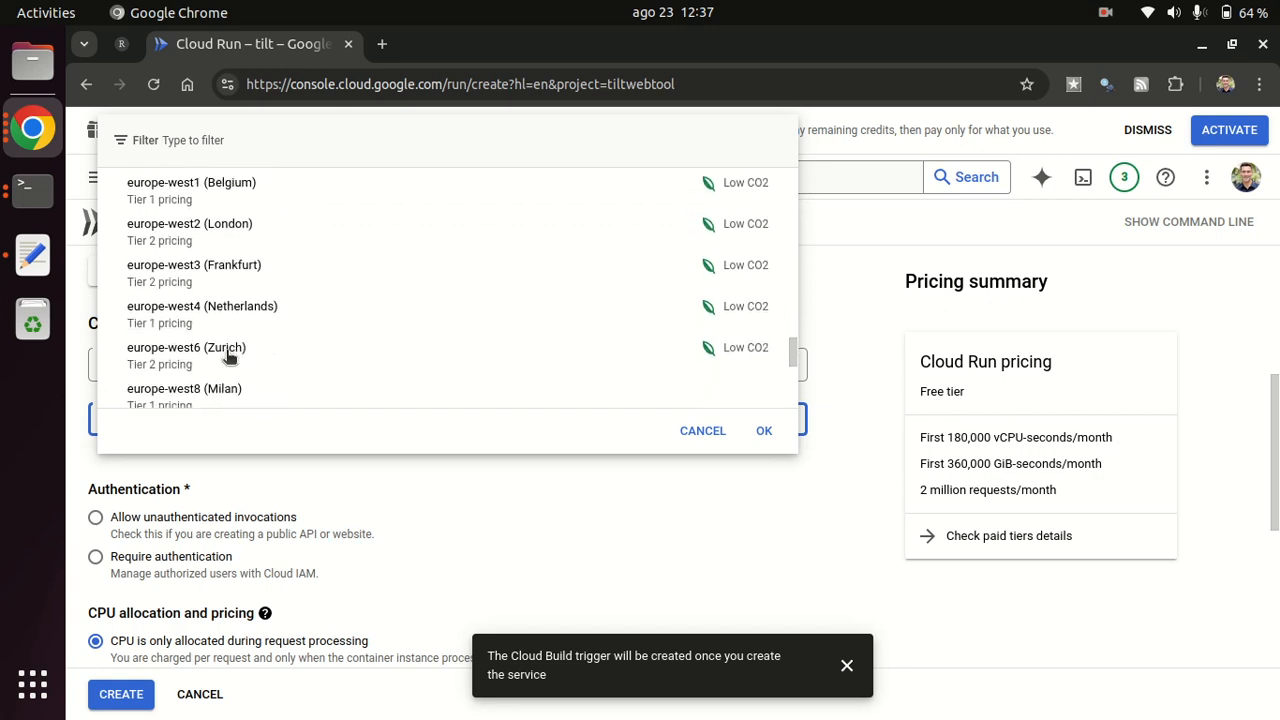
click(145, 285)
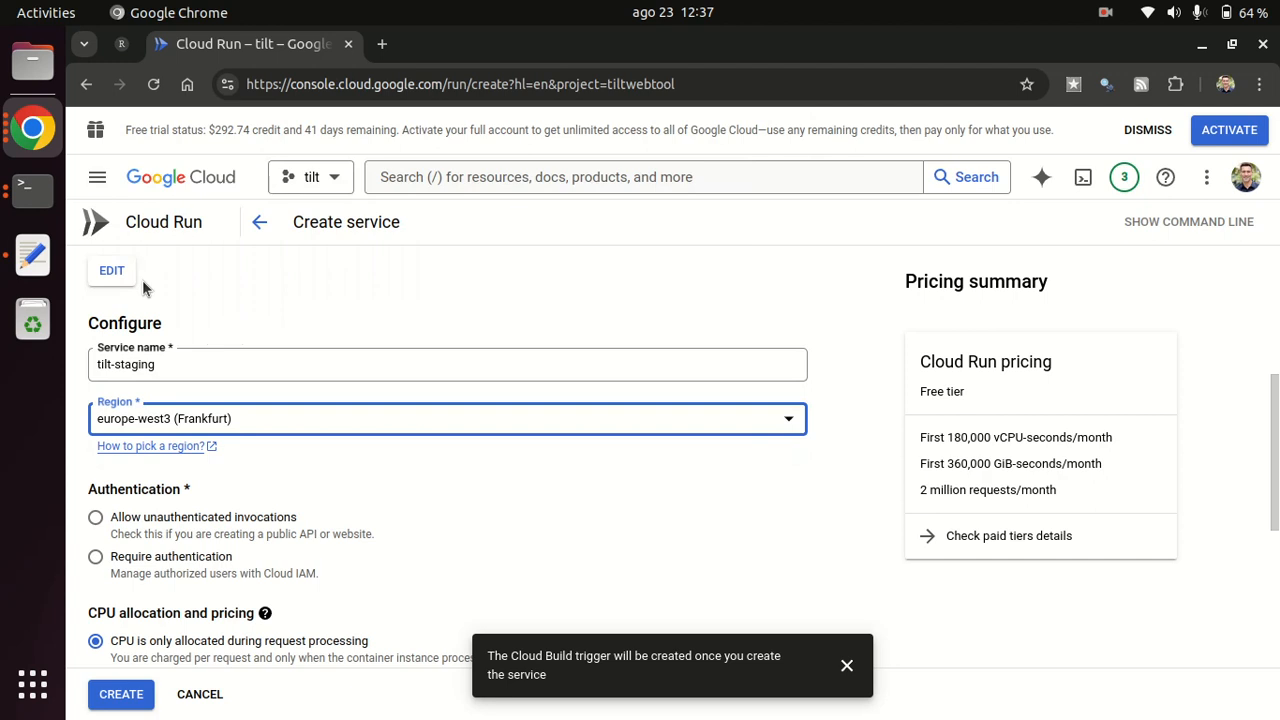
click(96, 517)
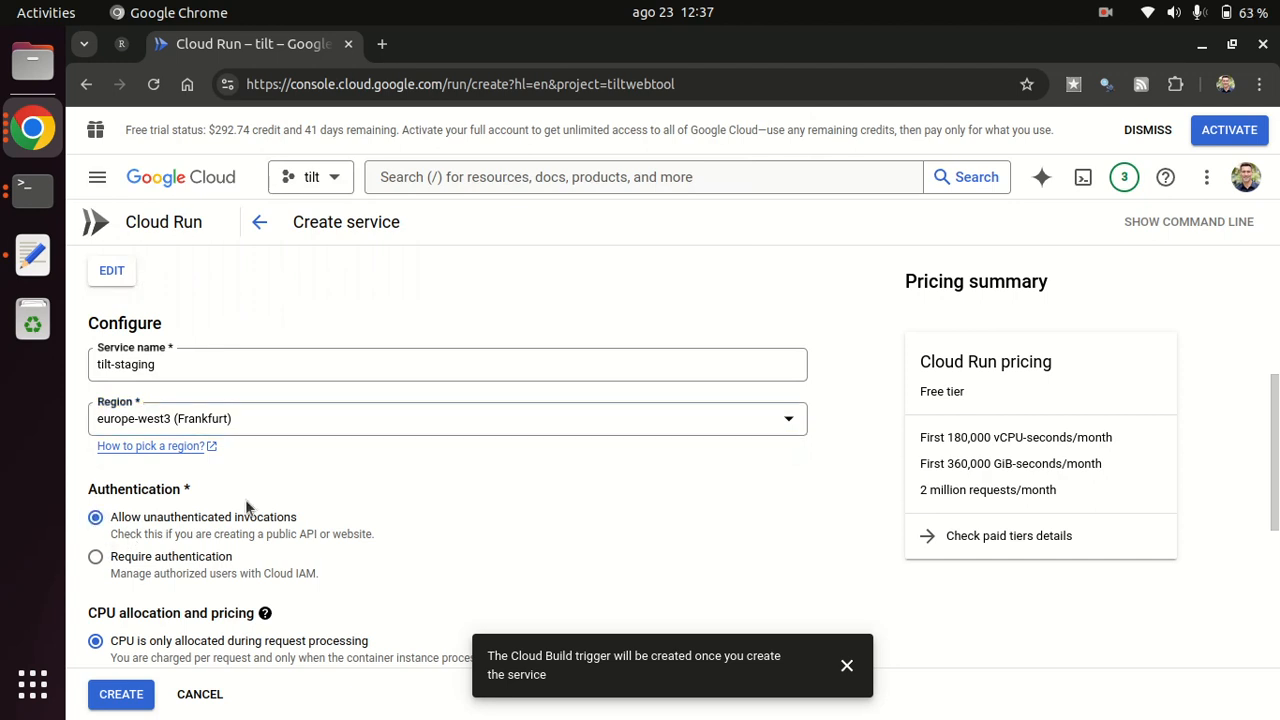
scroll(247, 507, down, 5)
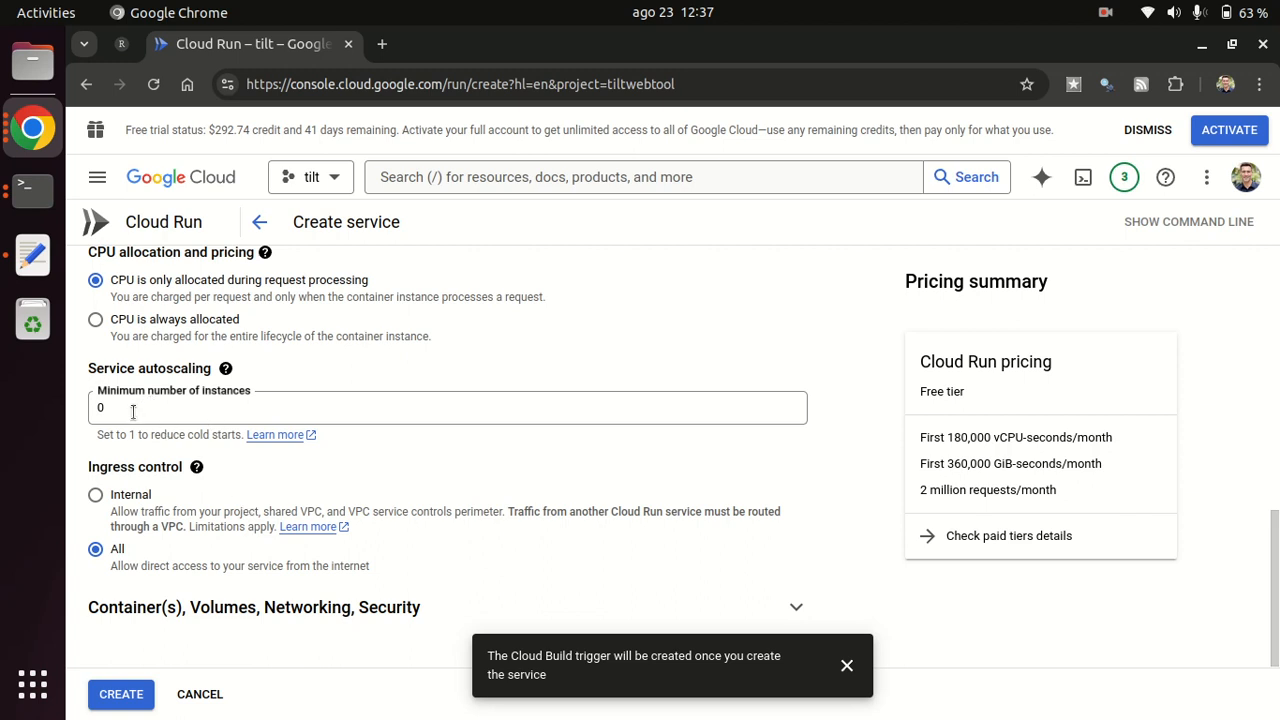
Give the container 8 GiB memory and 4 CPUs
click(232, 610)
scroll(232, 612, down, 5)
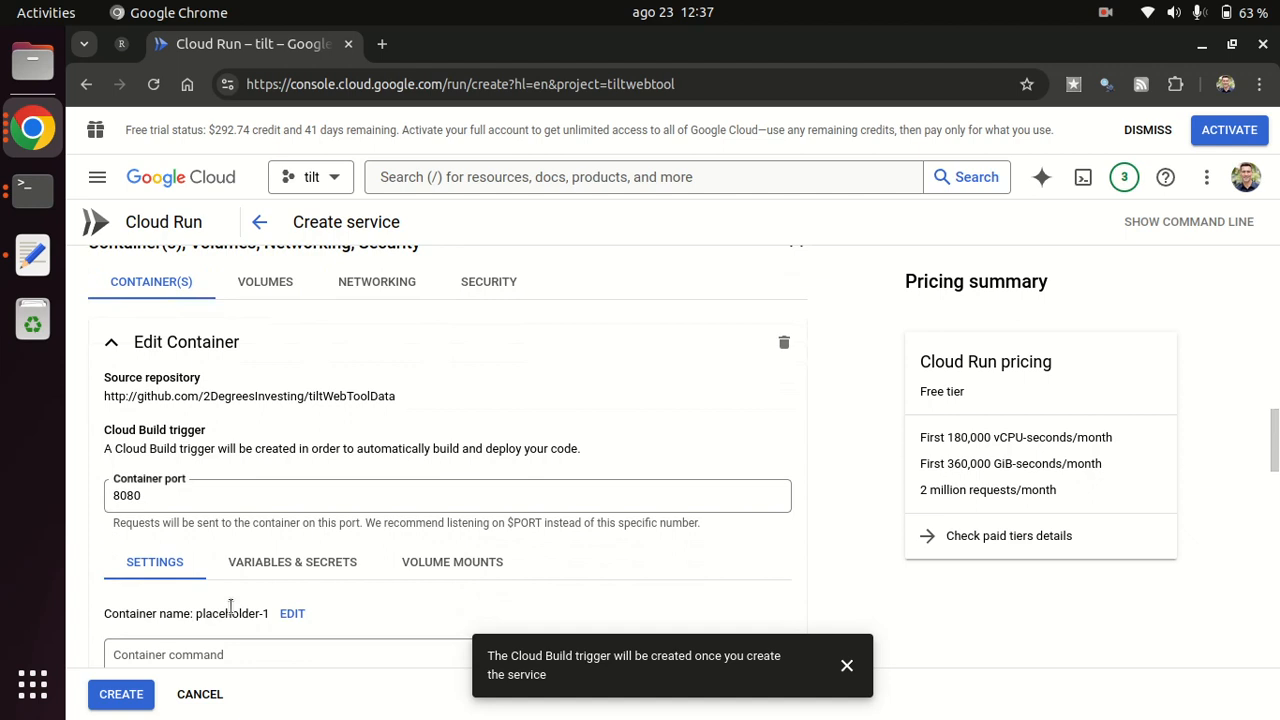
scroll(230, 607, down, 1)
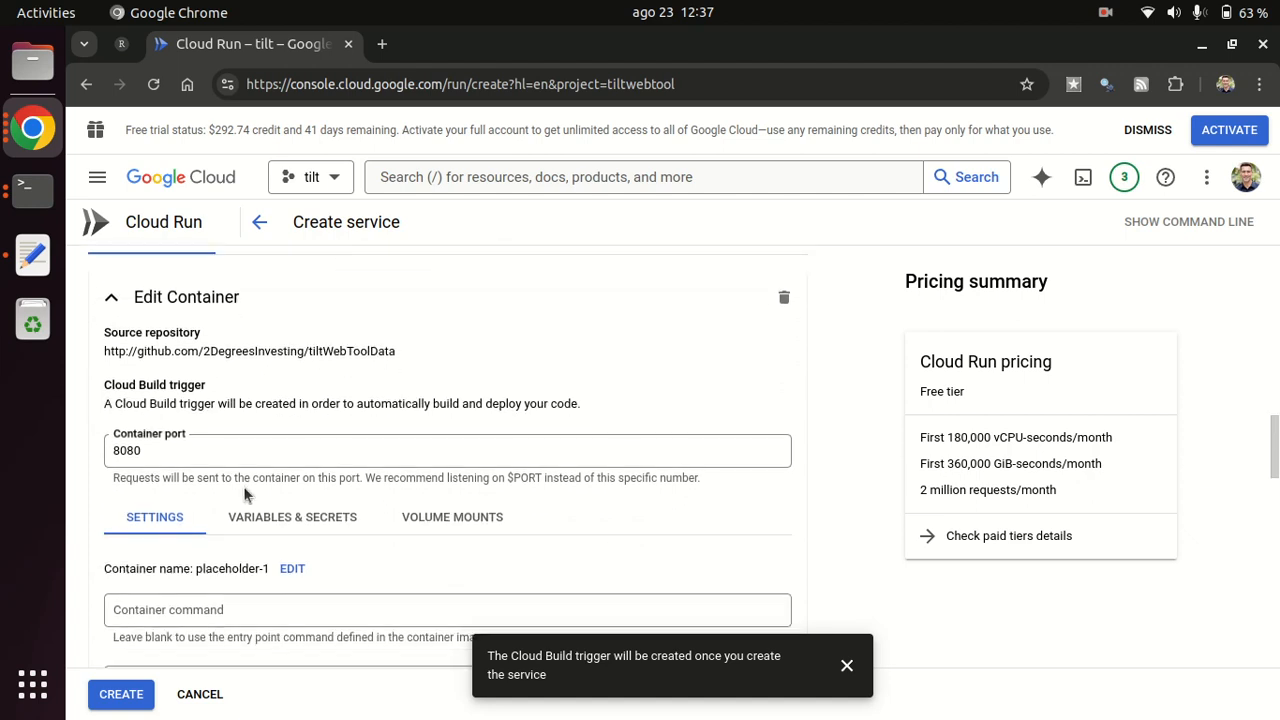
scroll(243, 486, up, 2)
scroll(243, 486, down, 4)
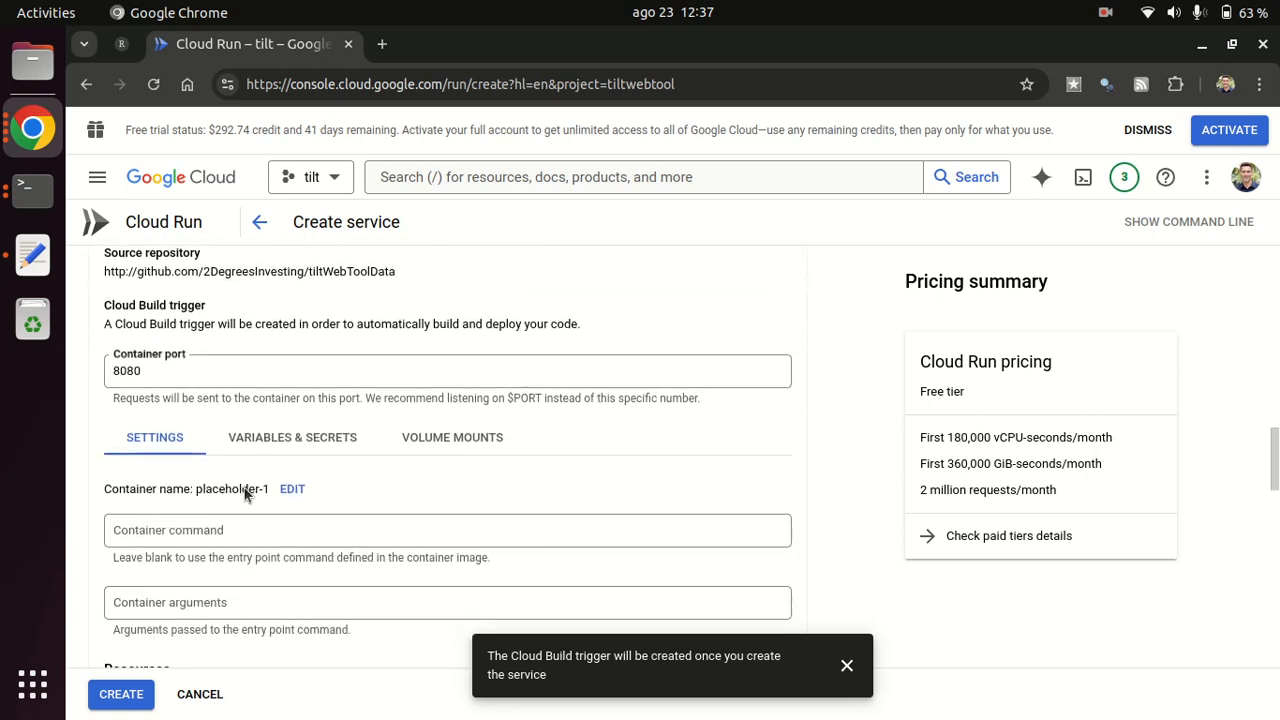
scroll(243, 490, down, 8)
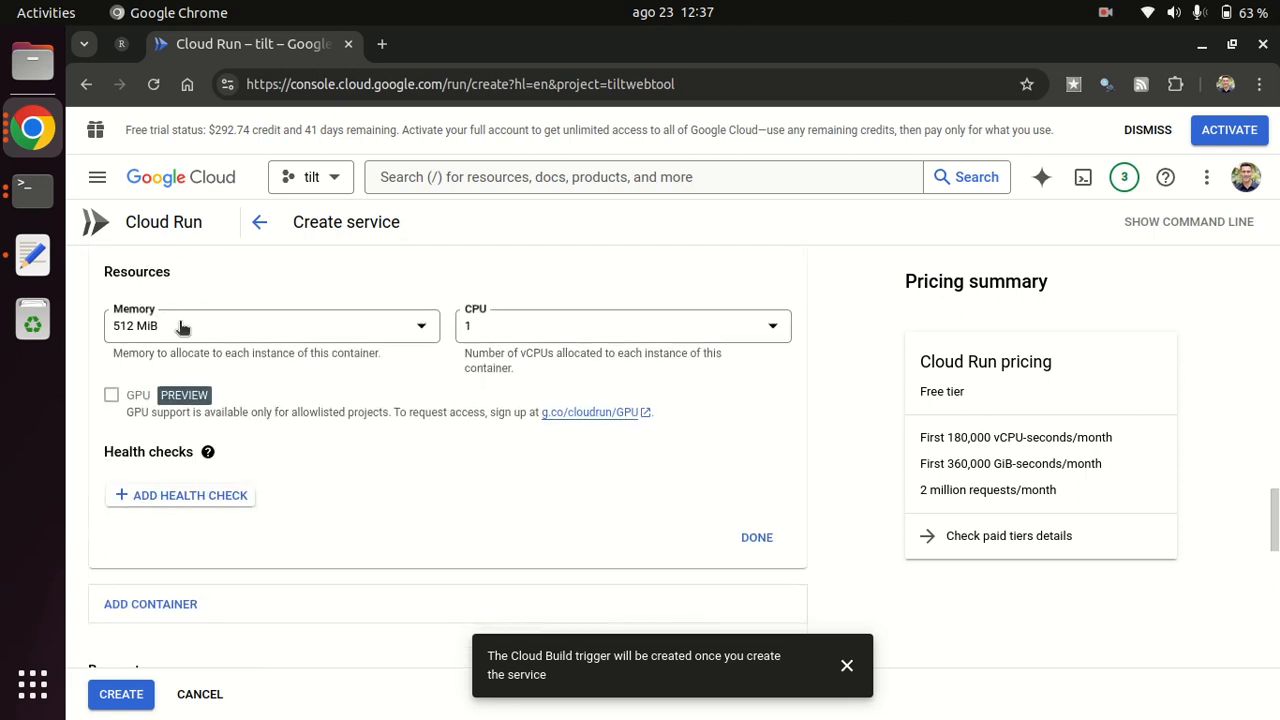
click(182, 327)
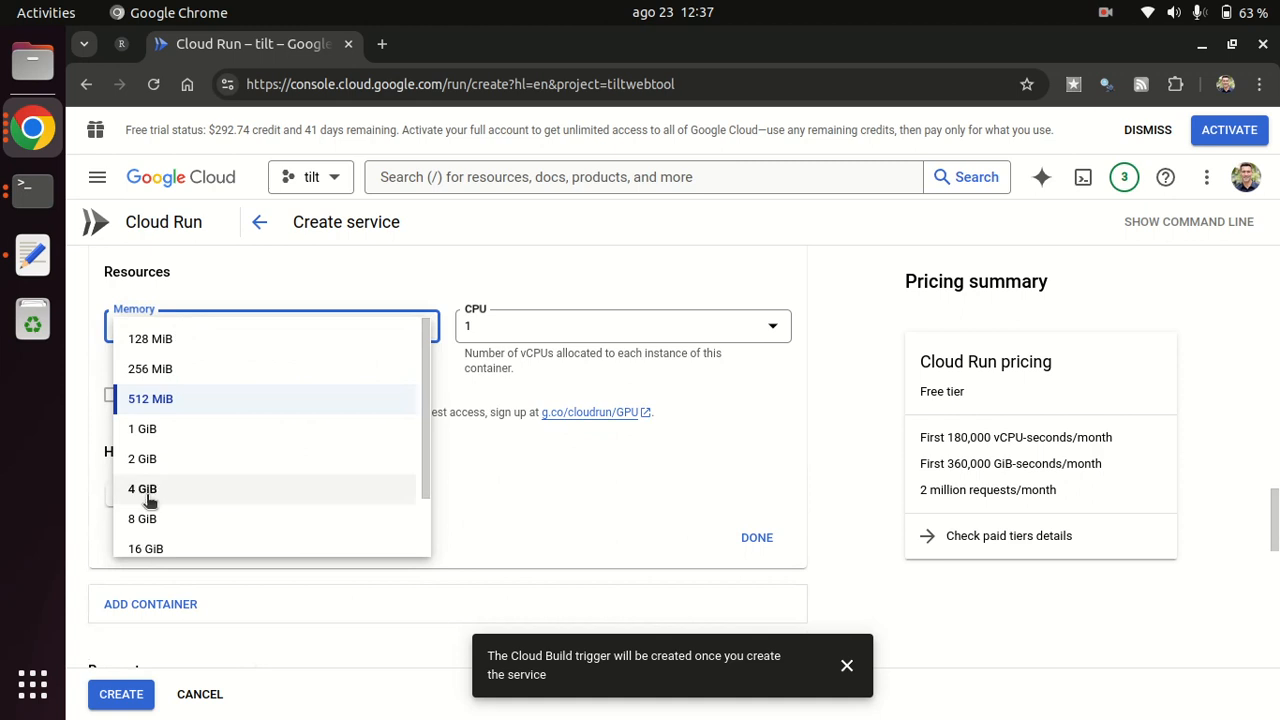
click(148, 519)
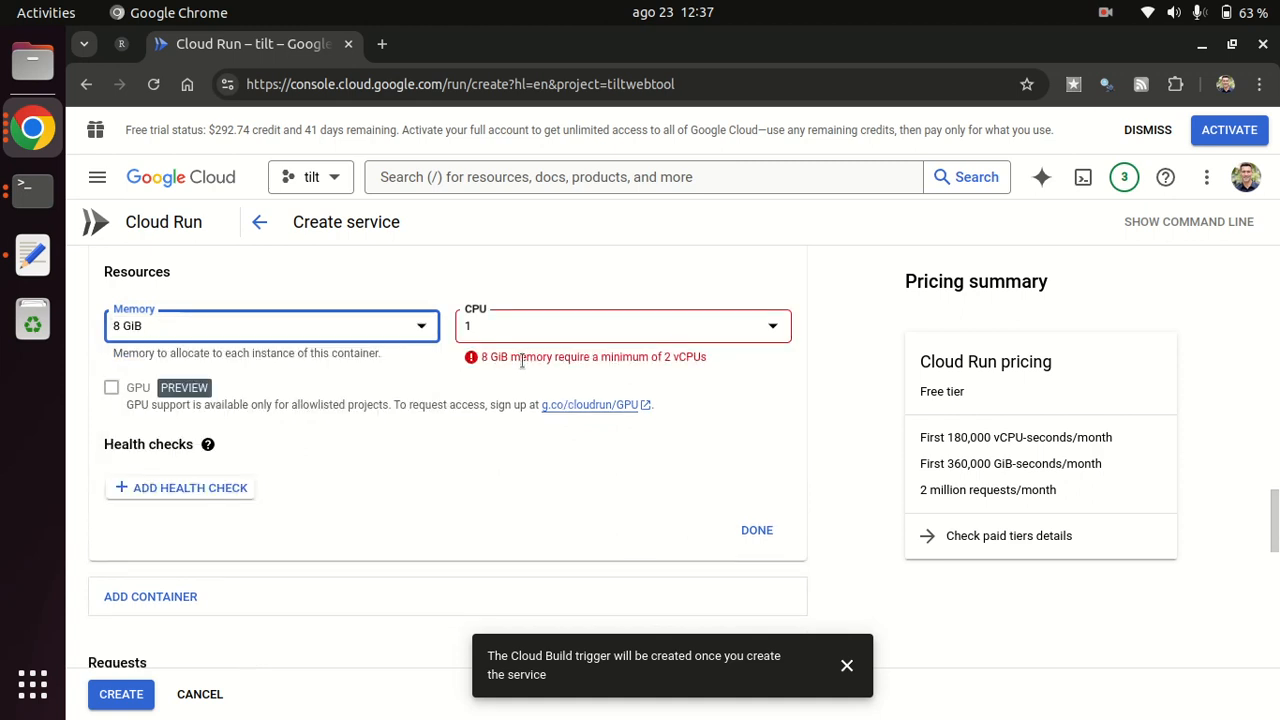
click(521, 328)
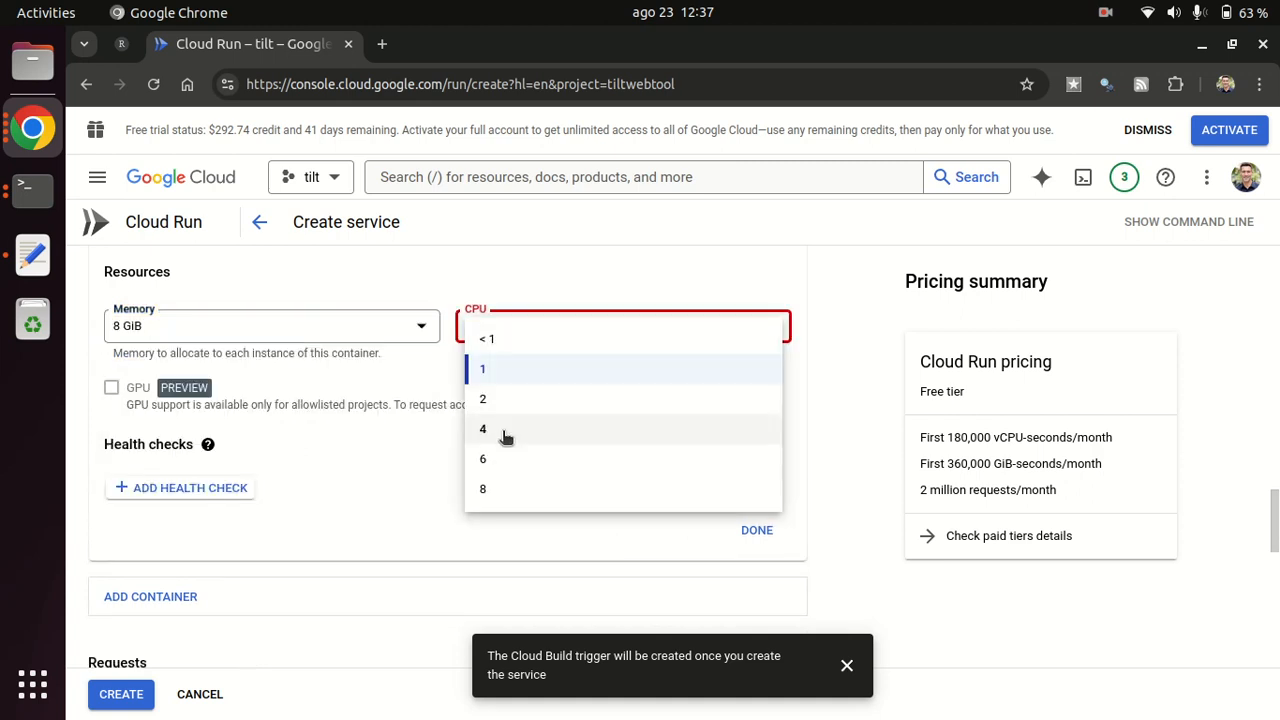
click(505, 432)
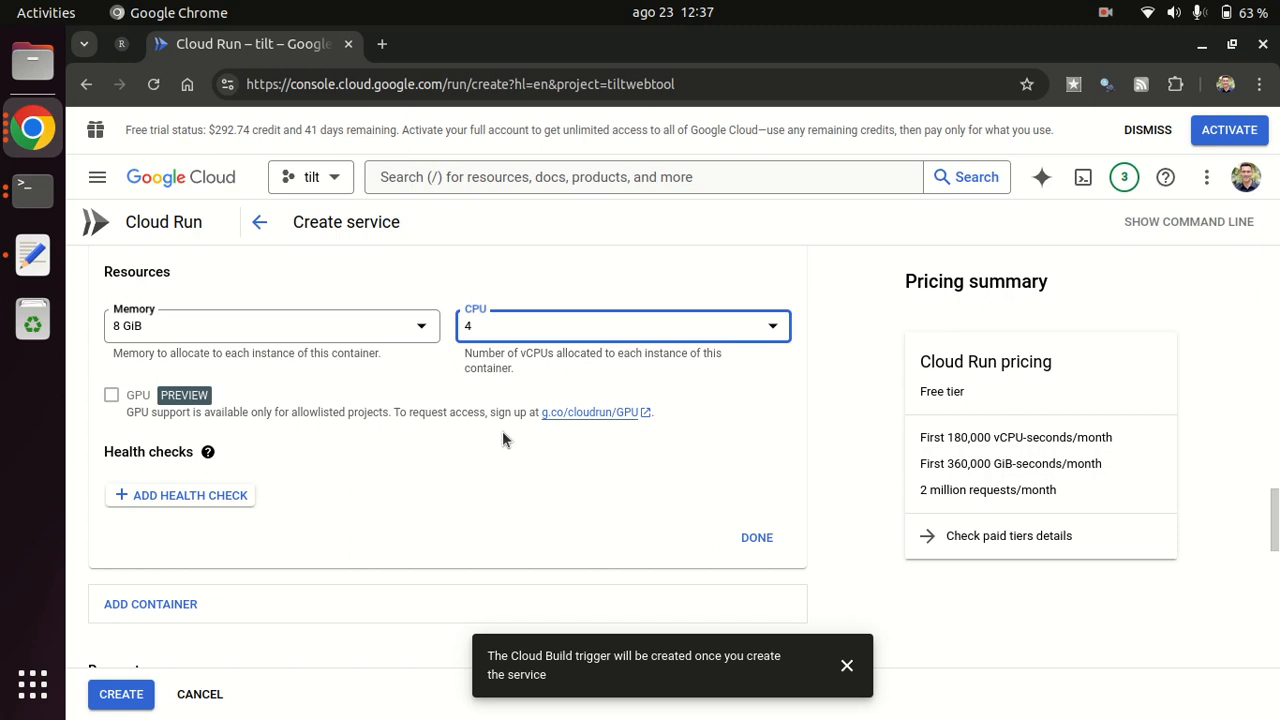
Change the request timeout to 600 seconds
scroll(396, 465, down, 5)
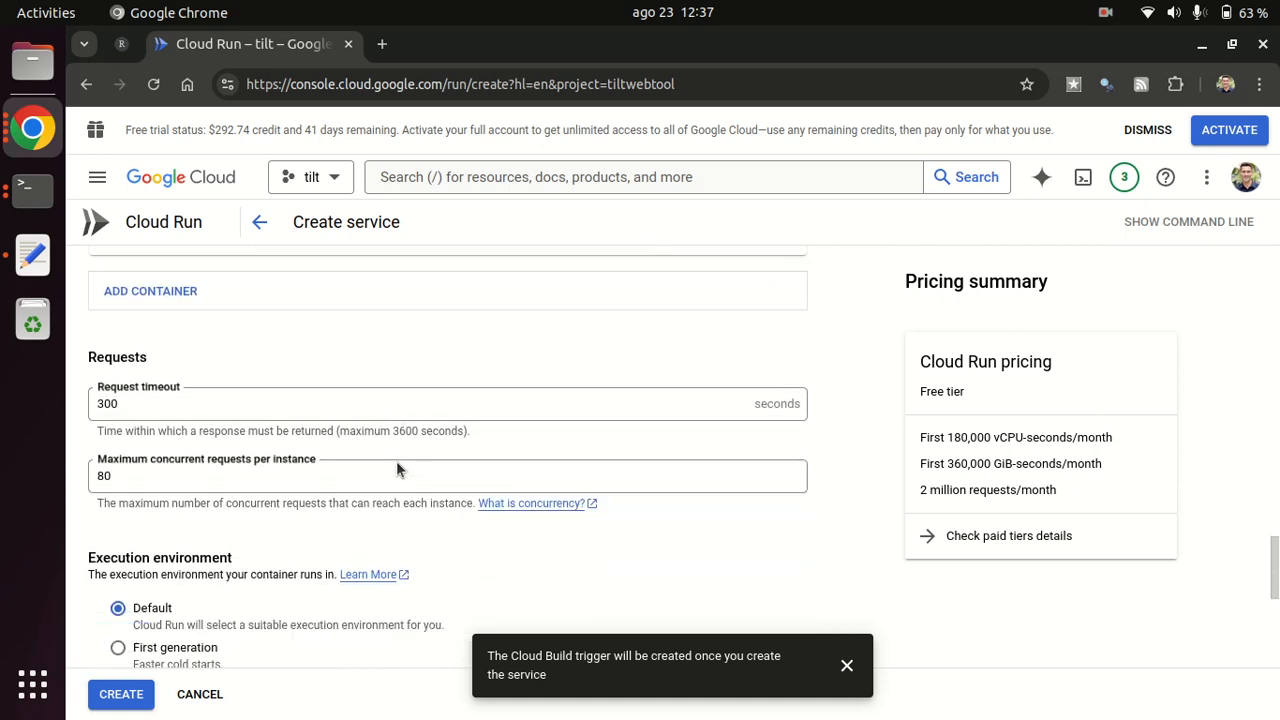
double_click(140, 405)
key(Home)
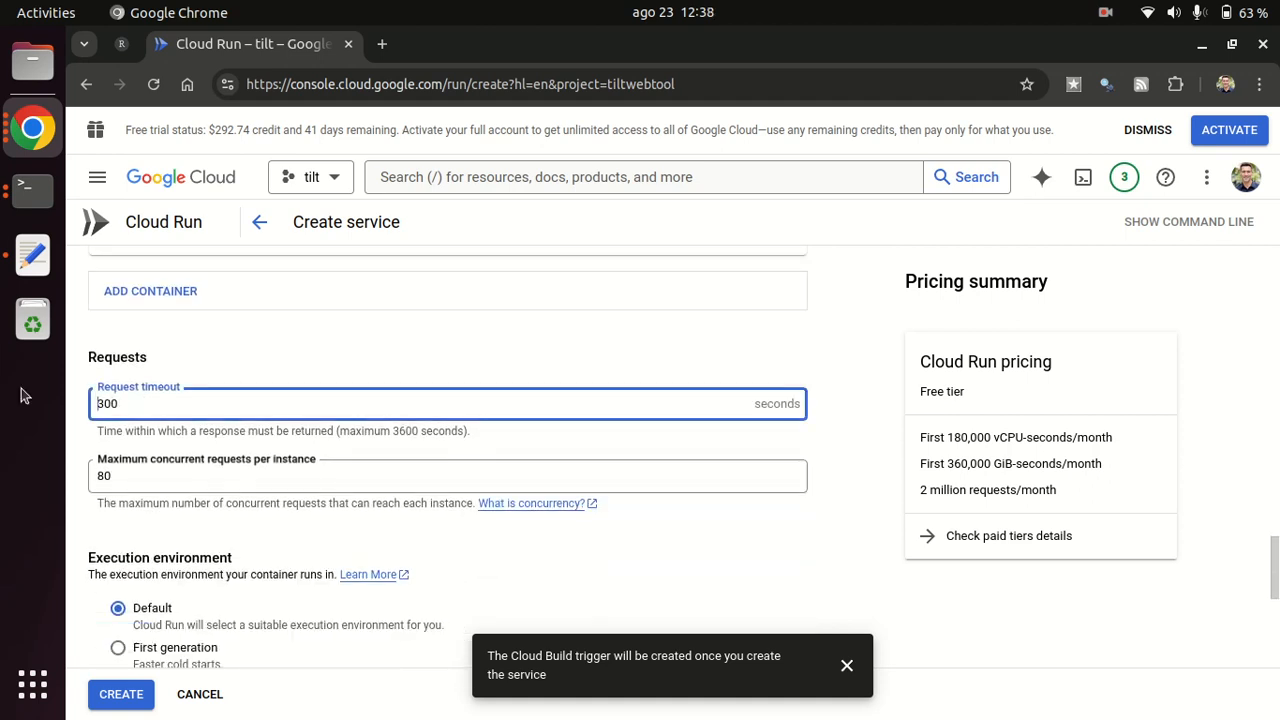
key(shift+Right)
text(6)
Lower the maximum number of instances from 100 to 10
scroll(251, 482, down, 3)
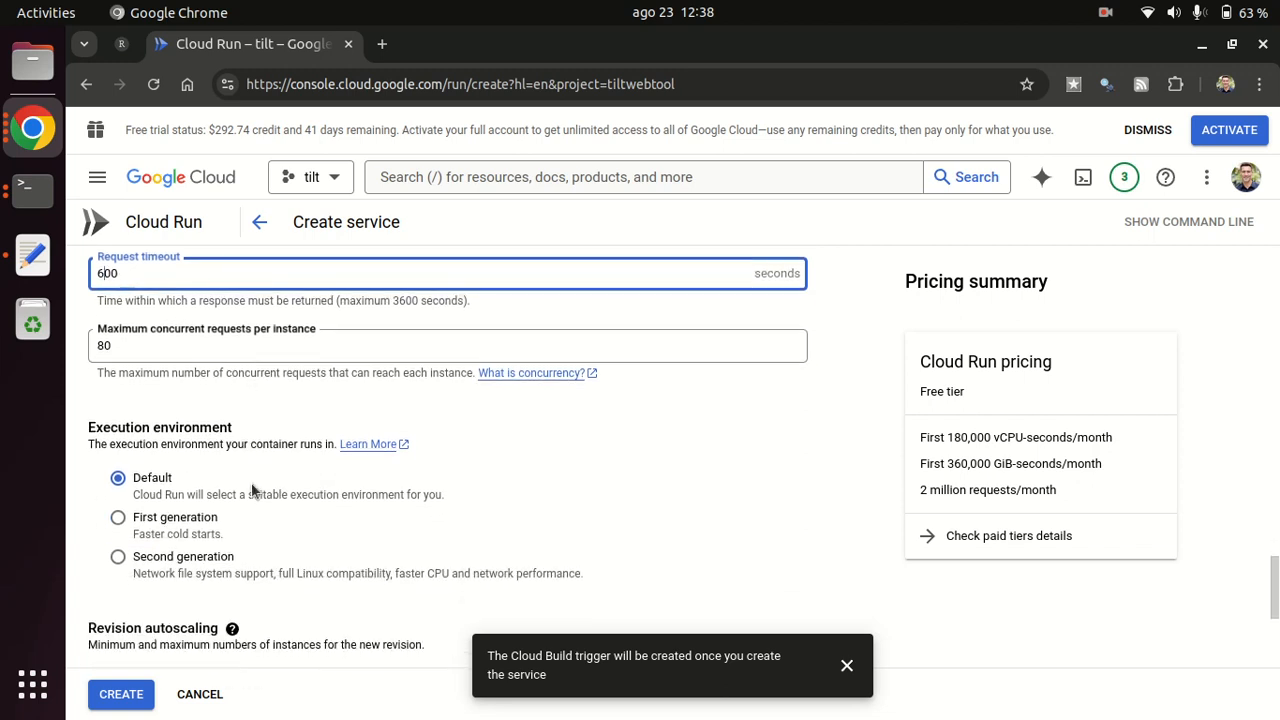
scroll(251, 482, down, 1)
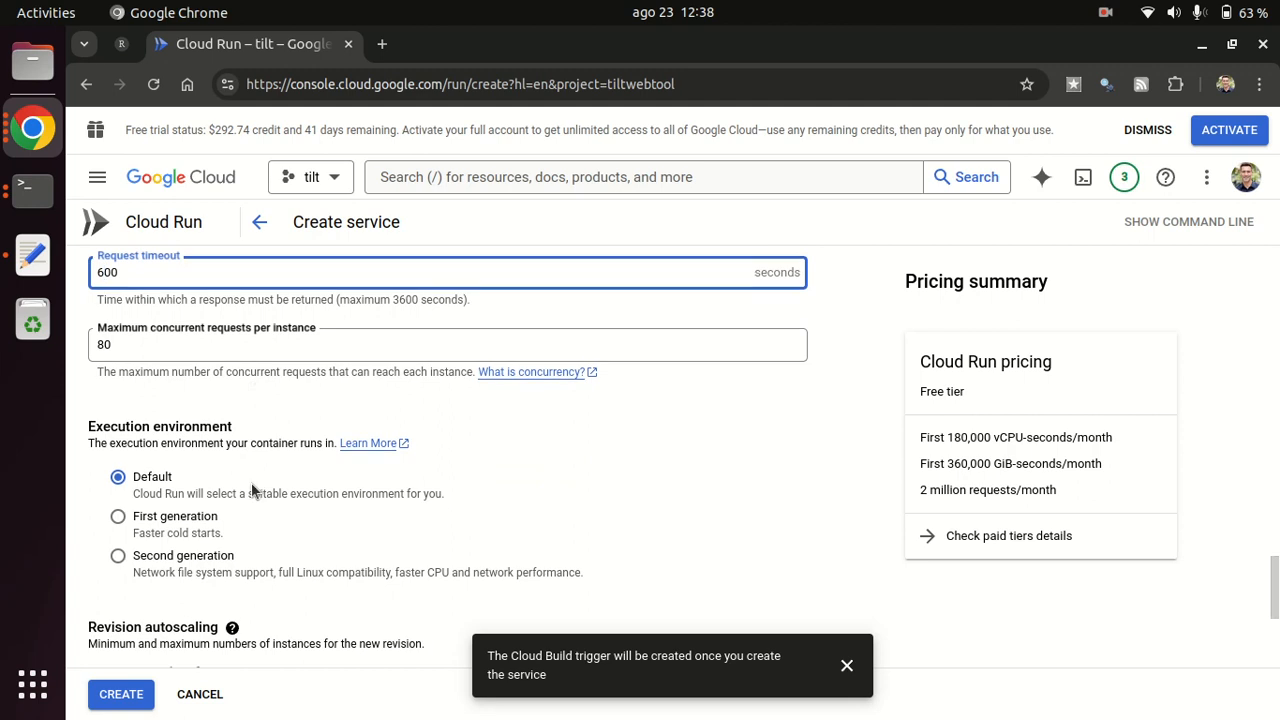
scroll(251, 485, down, 1)
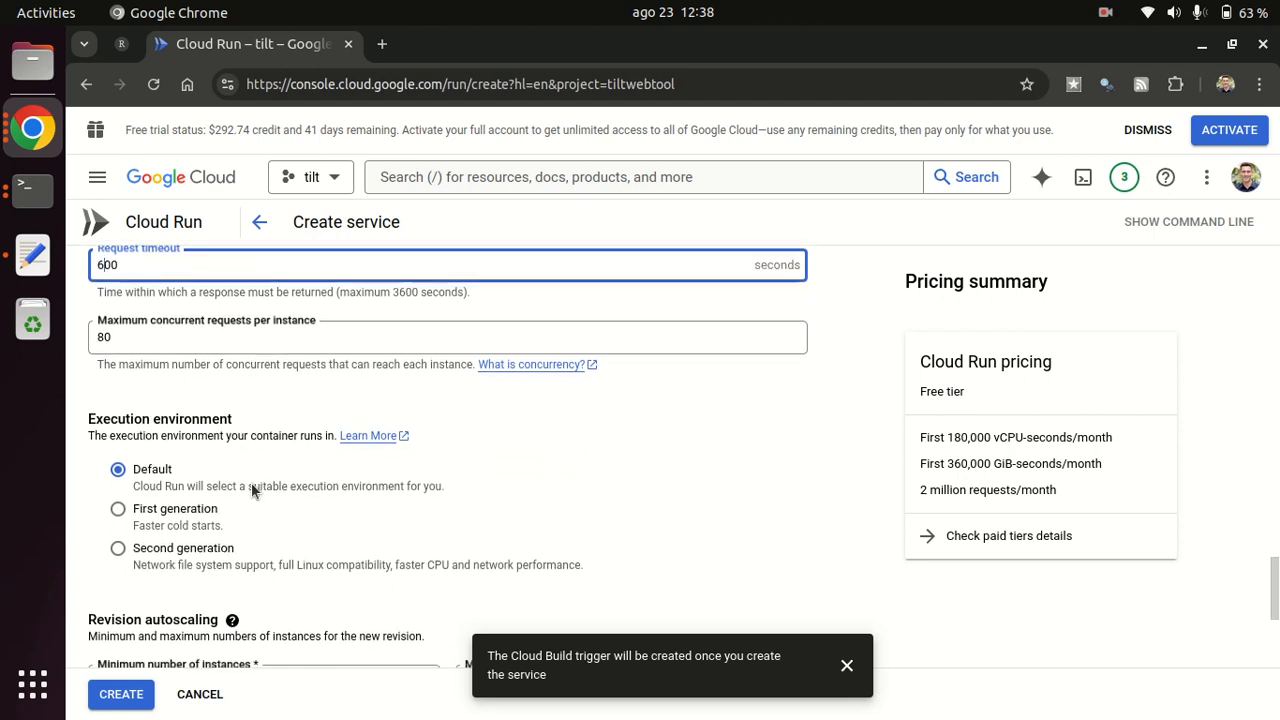
scroll(251, 485, down, 4)
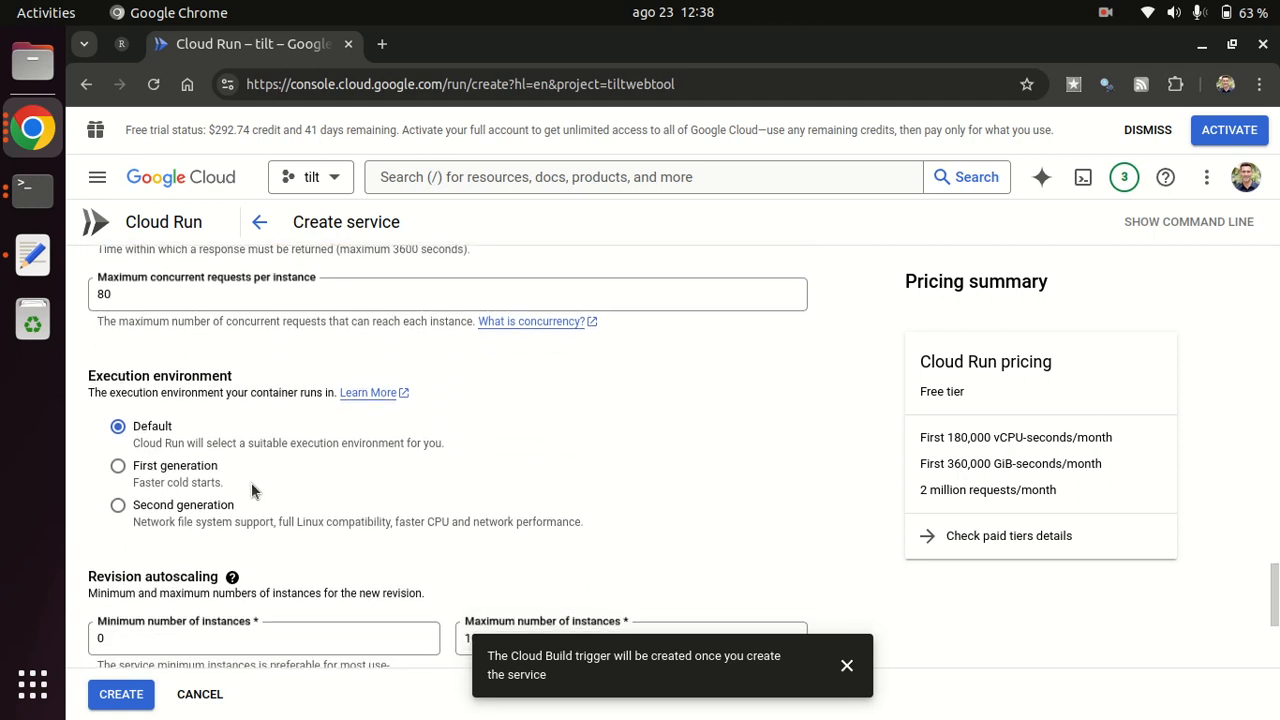
scroll(251, 487, down, 2)
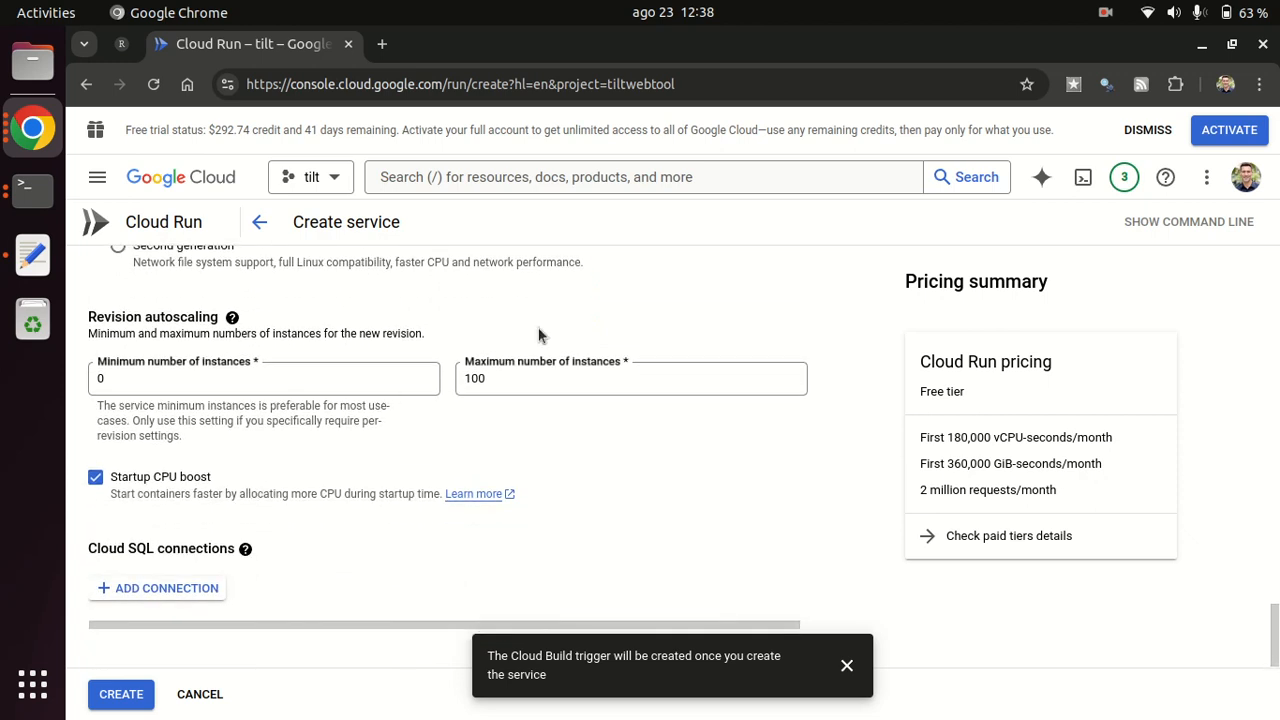
click(496, 378)
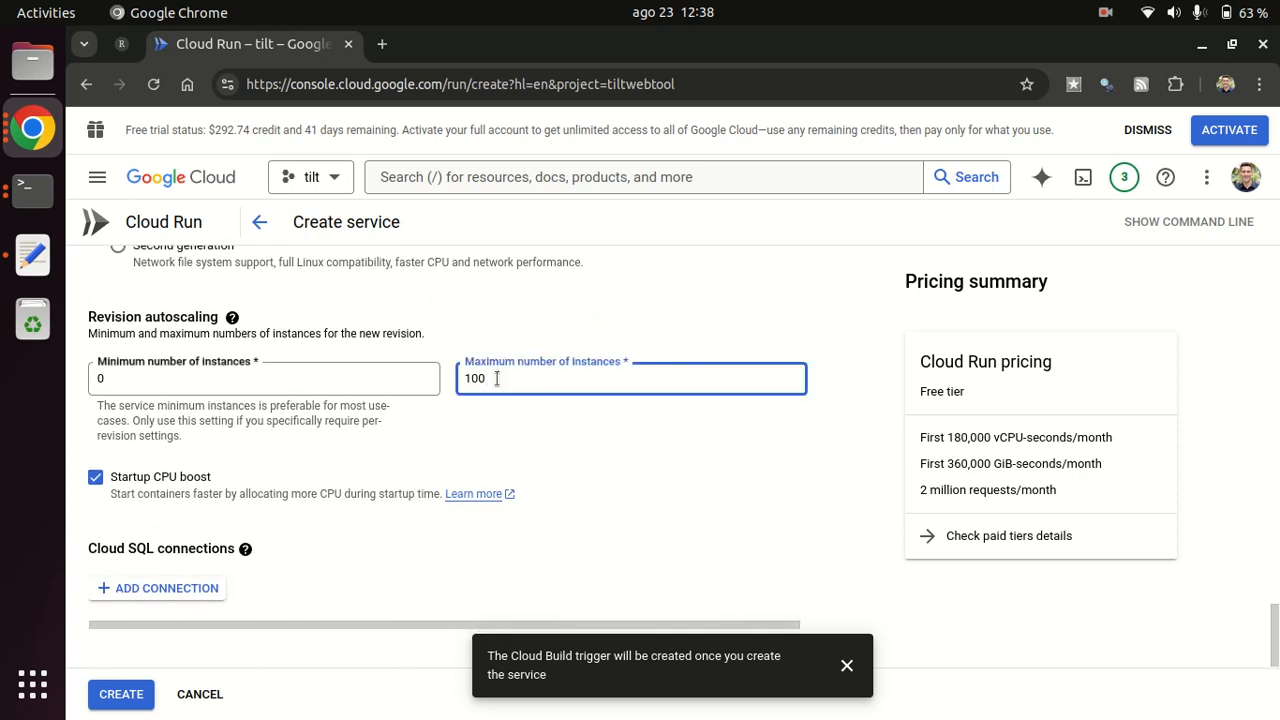
drag(496, 378, 397, 374)
text(10)
Create tilt-staging, then begin another service from the Services list via Deploy Container > Service
click(122, 696)
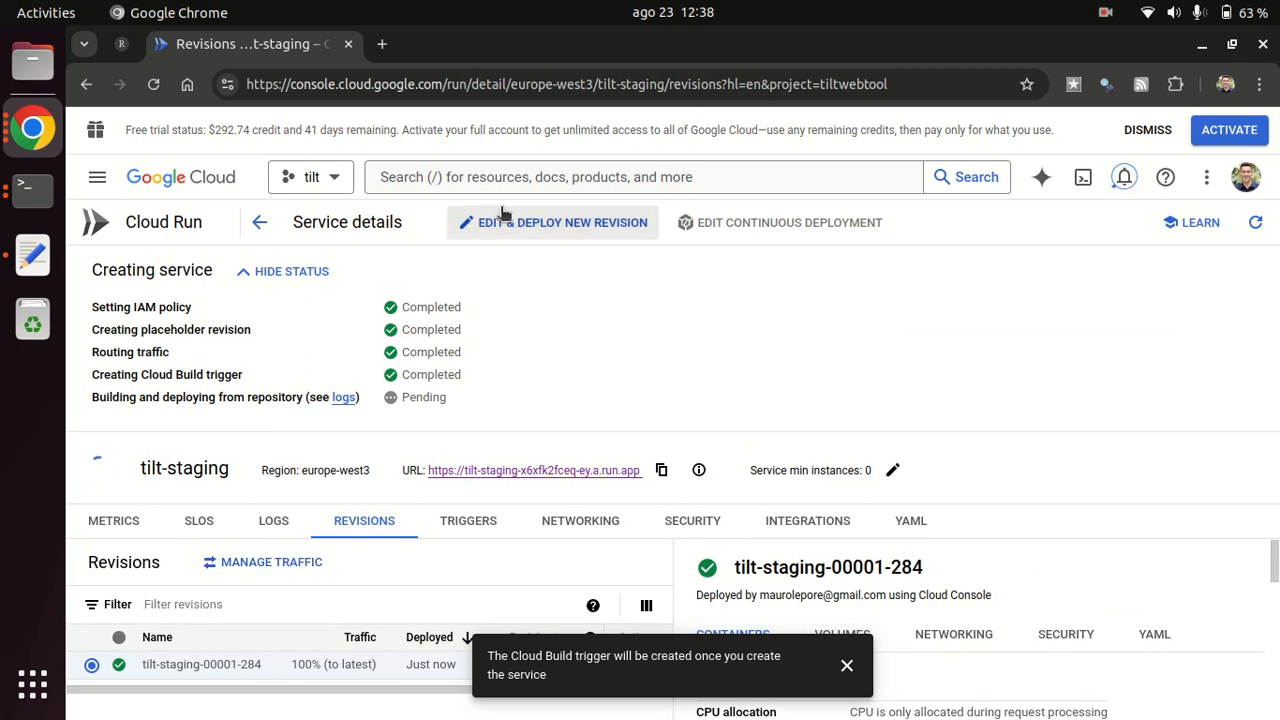
click(256, 228)
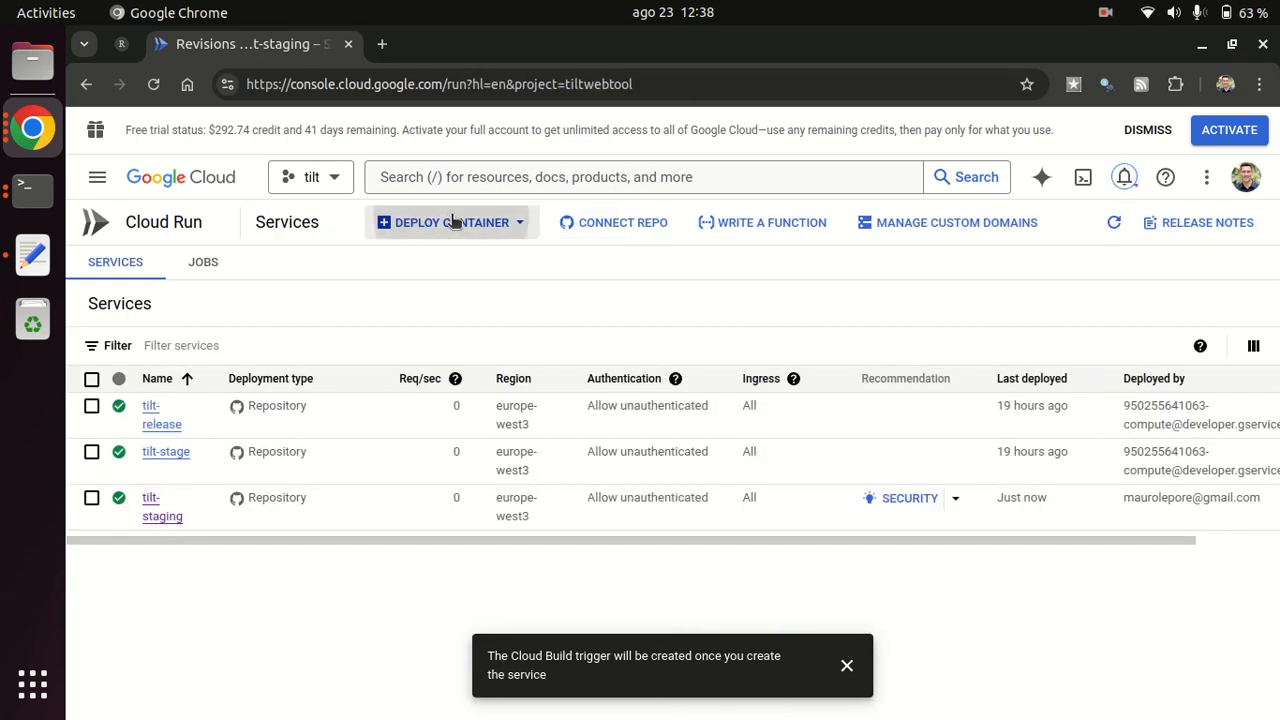
click(450, 216)
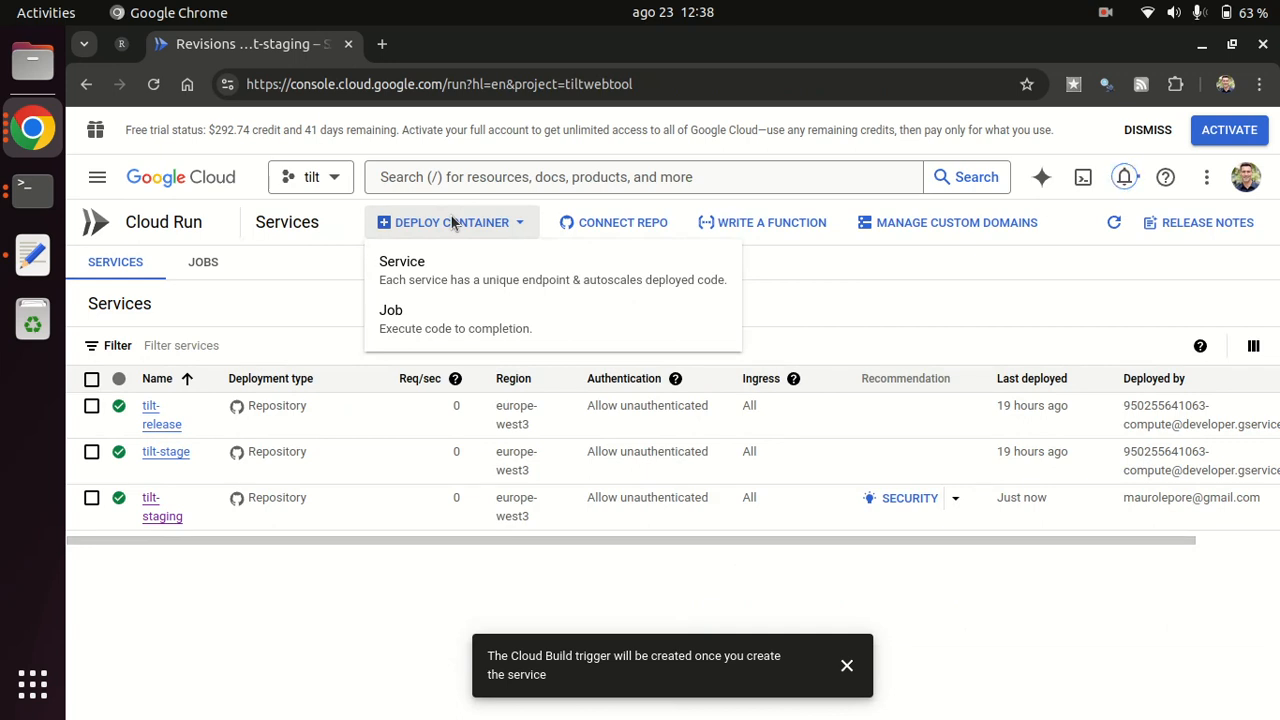
click(440, 270)
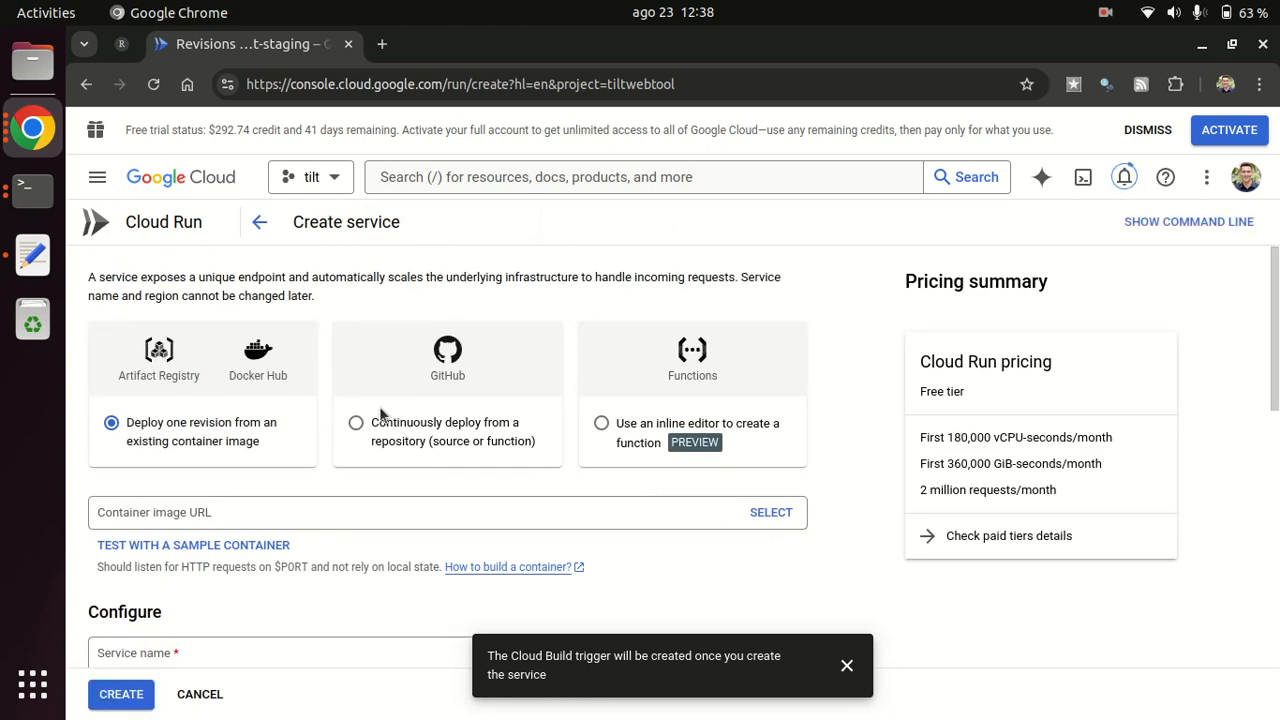
Choose continuous deployment and connect repository 2DegreesInvesting/tiltWebToolData through Cloud Build
click(357, 424)
scroll(357, 428, down, 3)
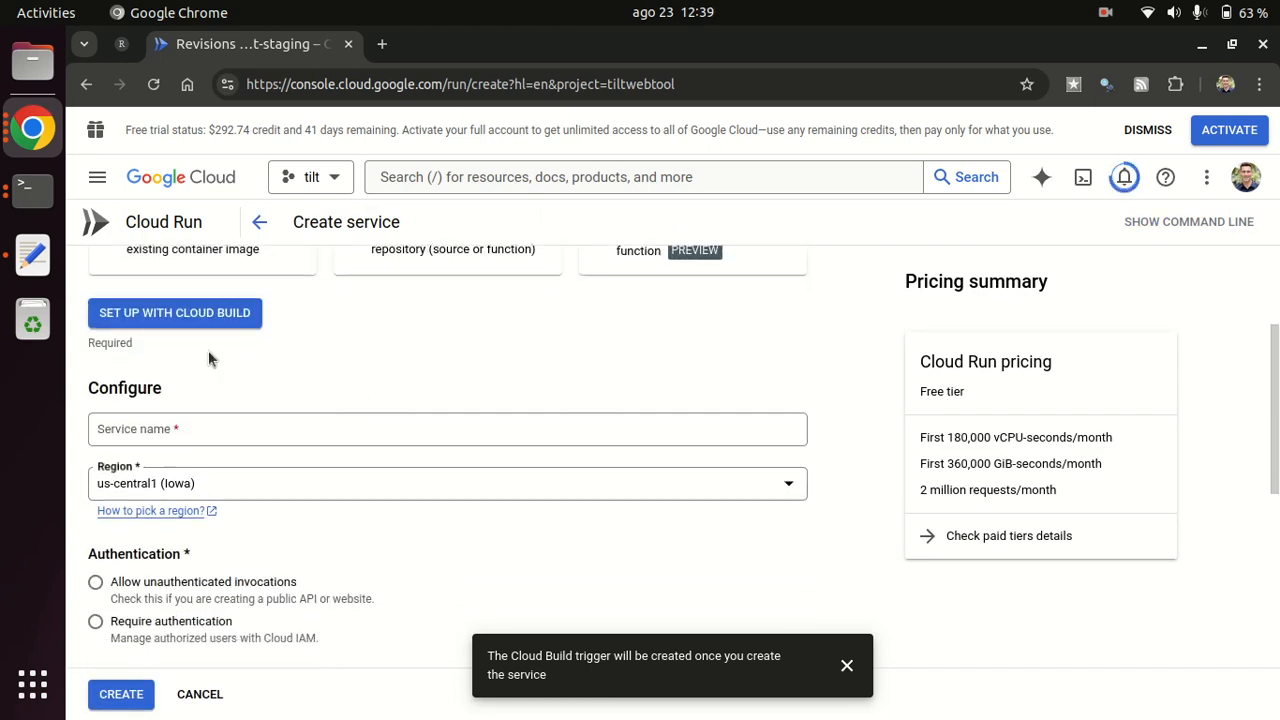
click(149, 318)
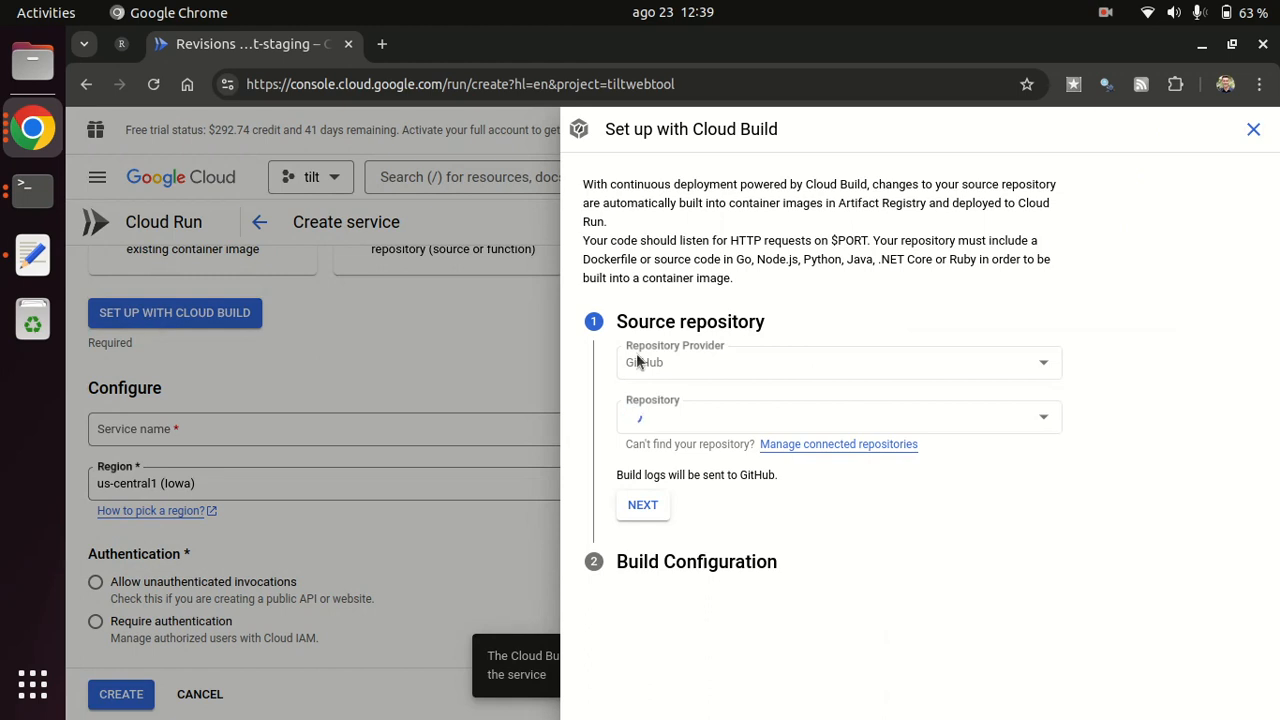
click(704, 427)
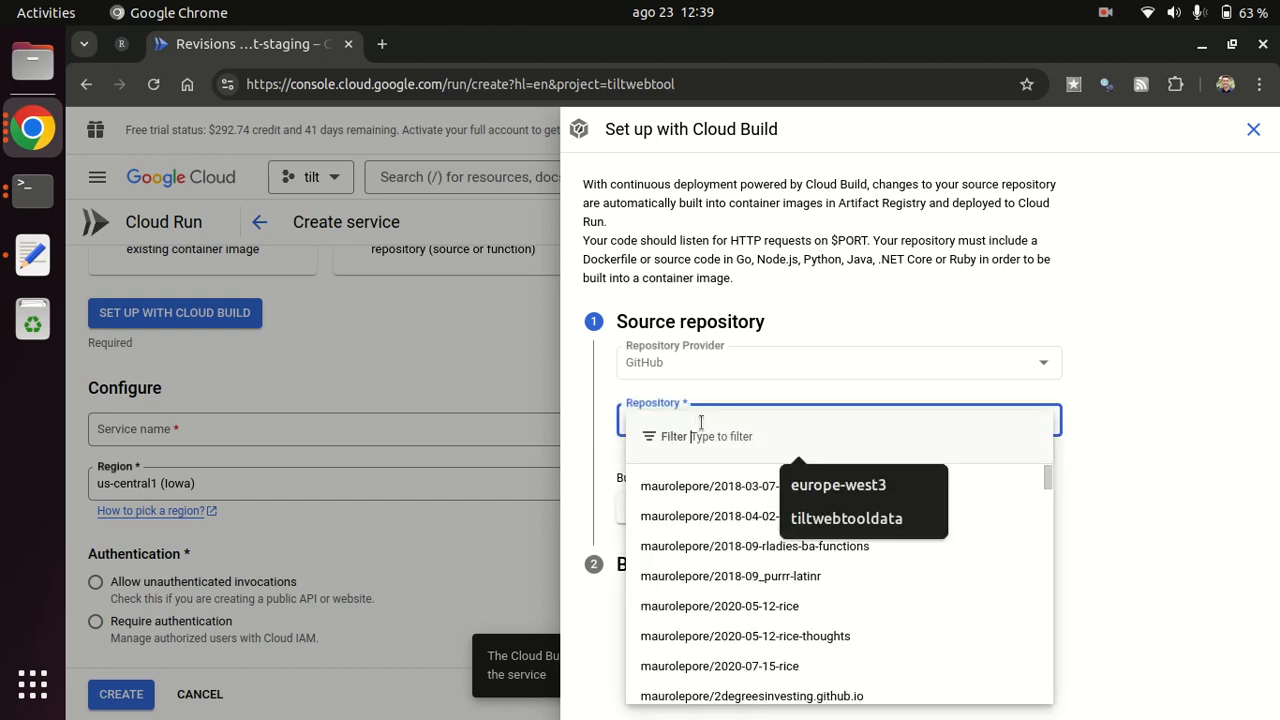
text(tilt)
click(797, 482)
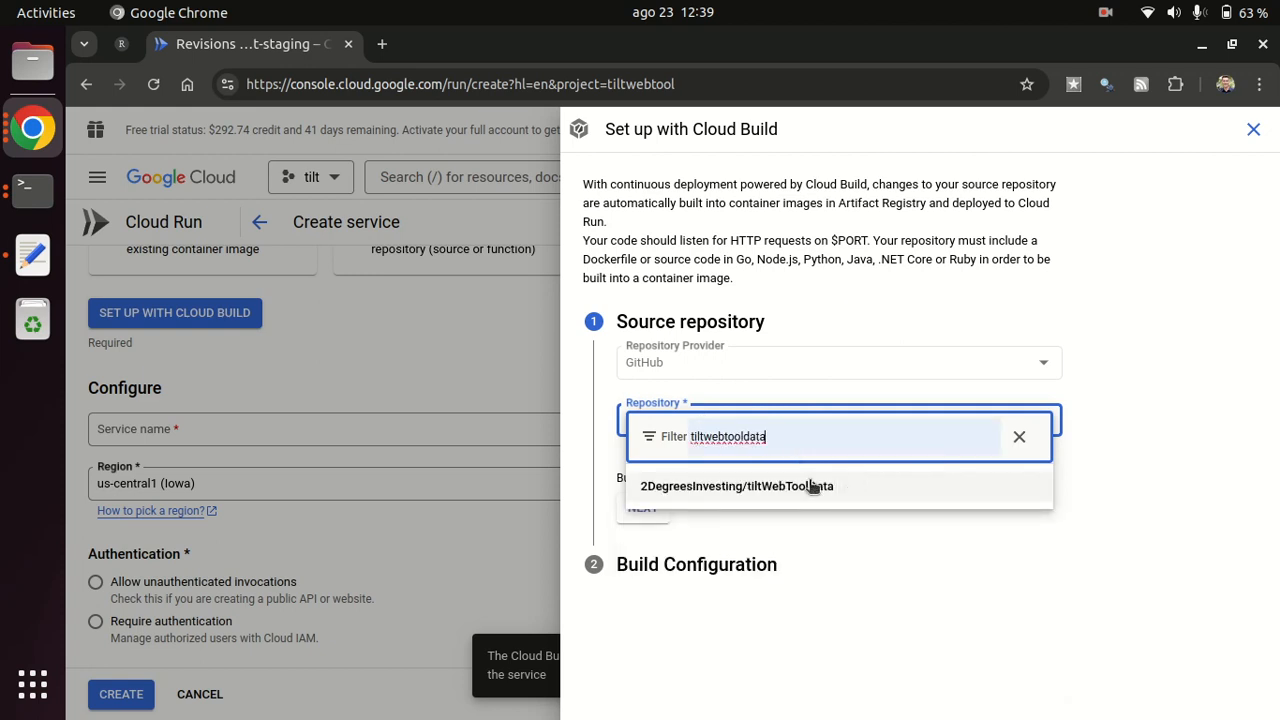
click(813, 486)
click(641, 512)
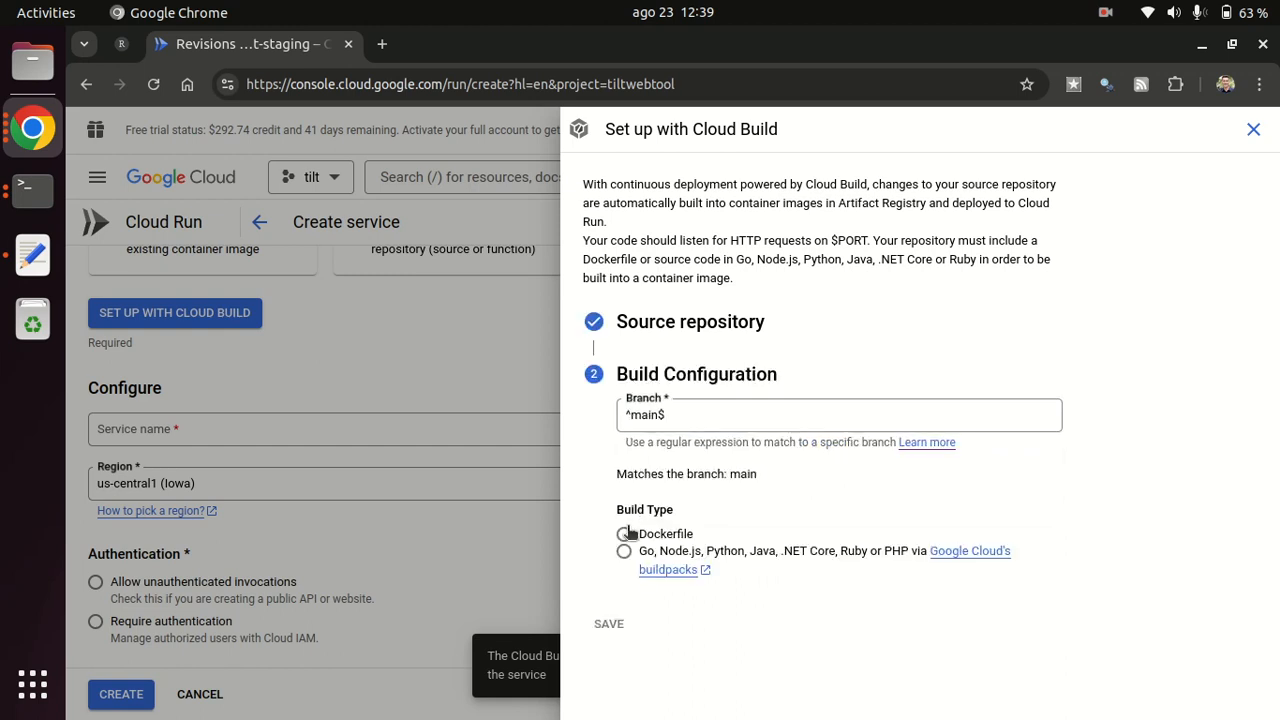
Set branch ^release$ with Dockerfile build type /Dockerfile and save the trigger
click(648, 418)
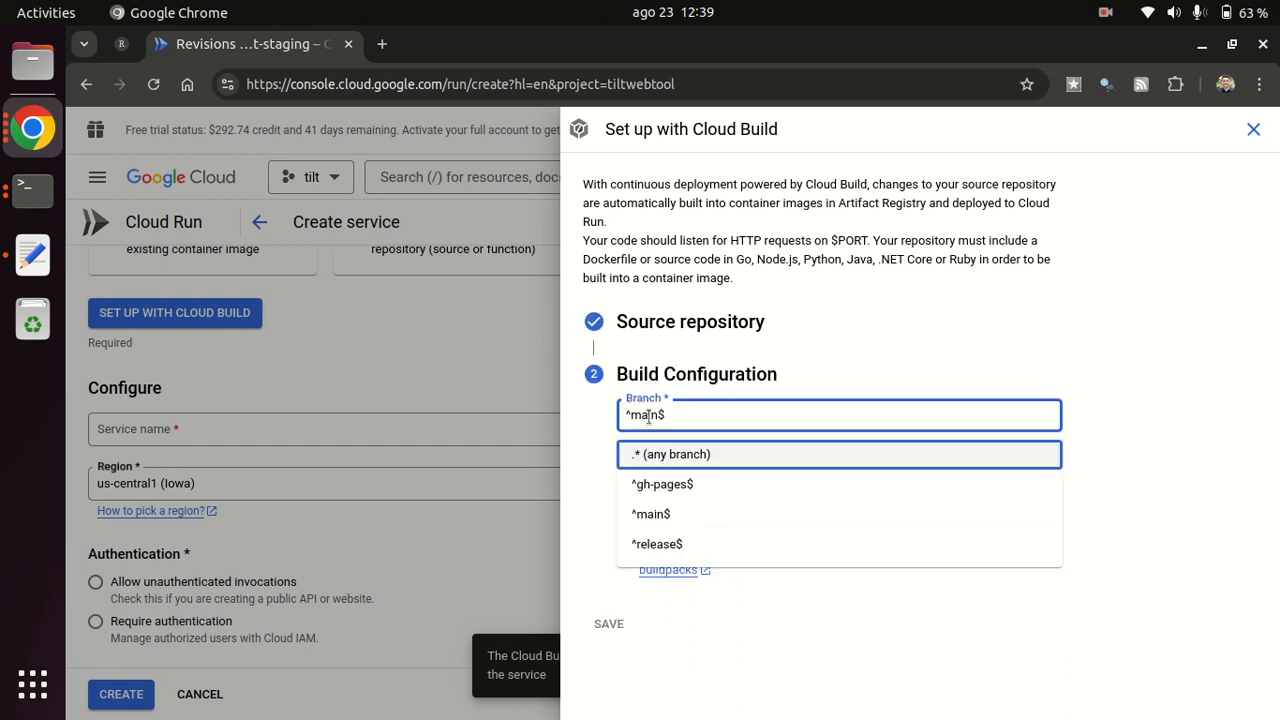
click(665, 550)
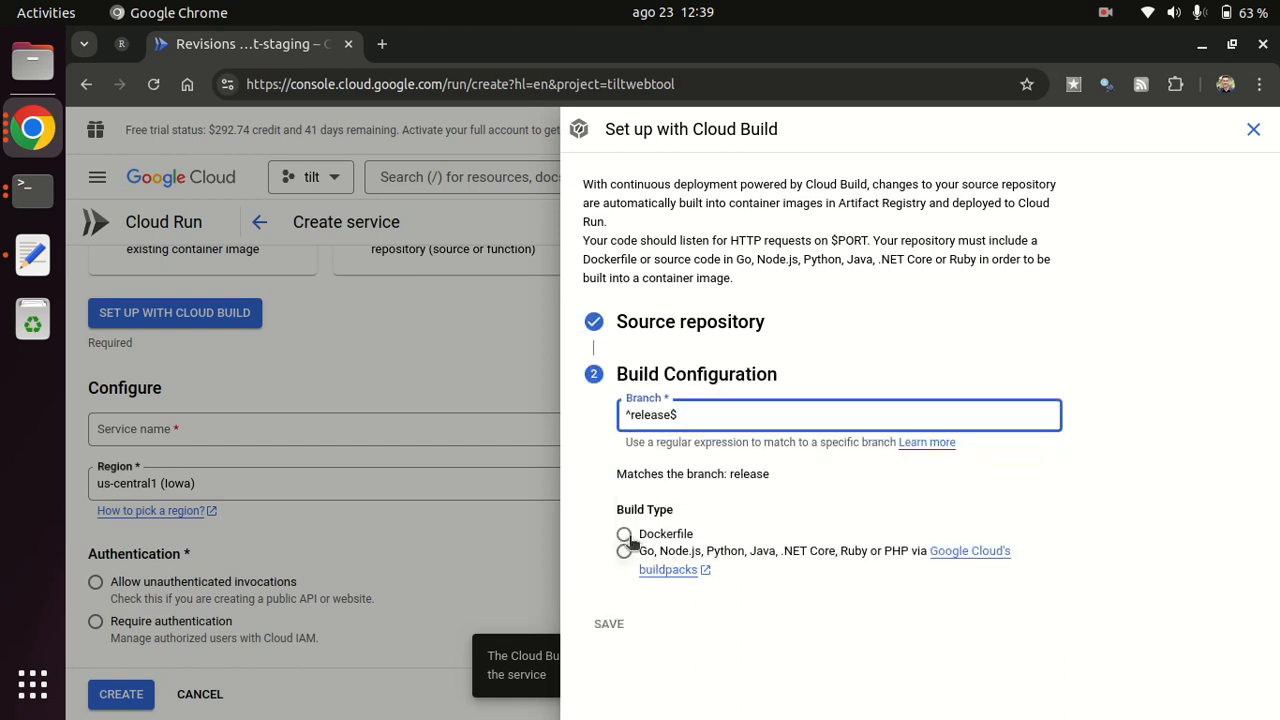
click(624, 548)
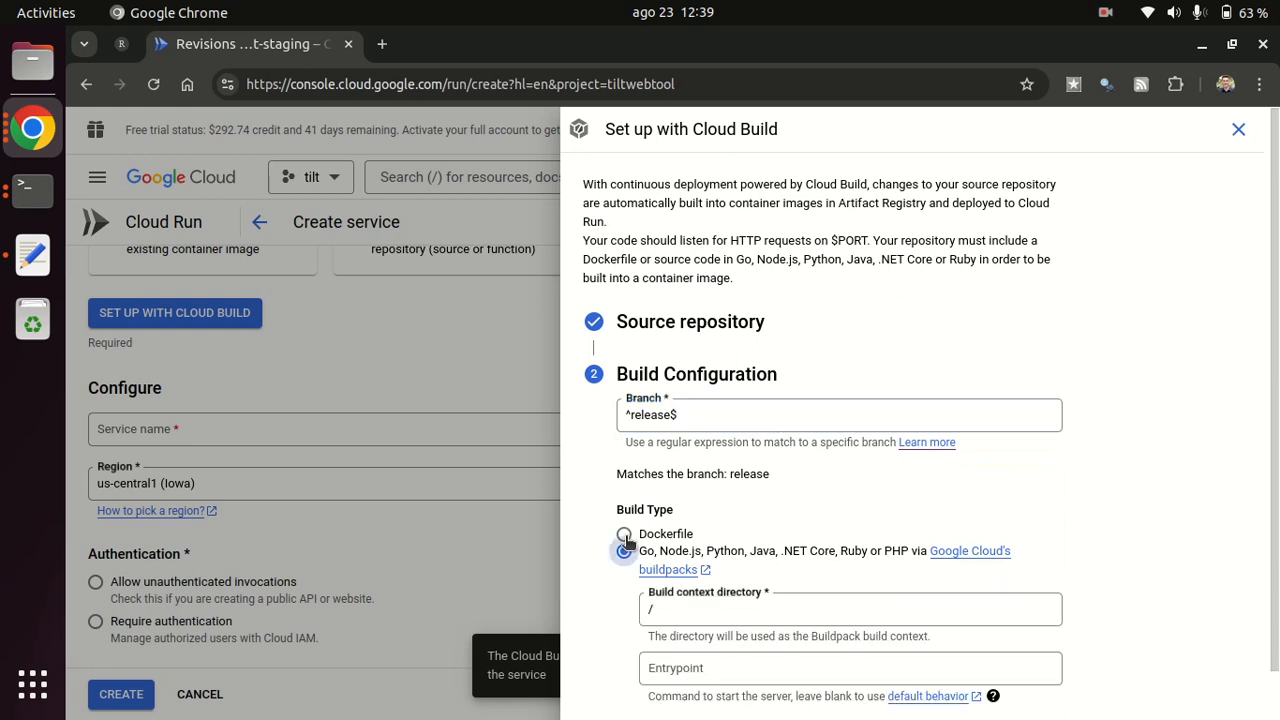
click(624, 535)
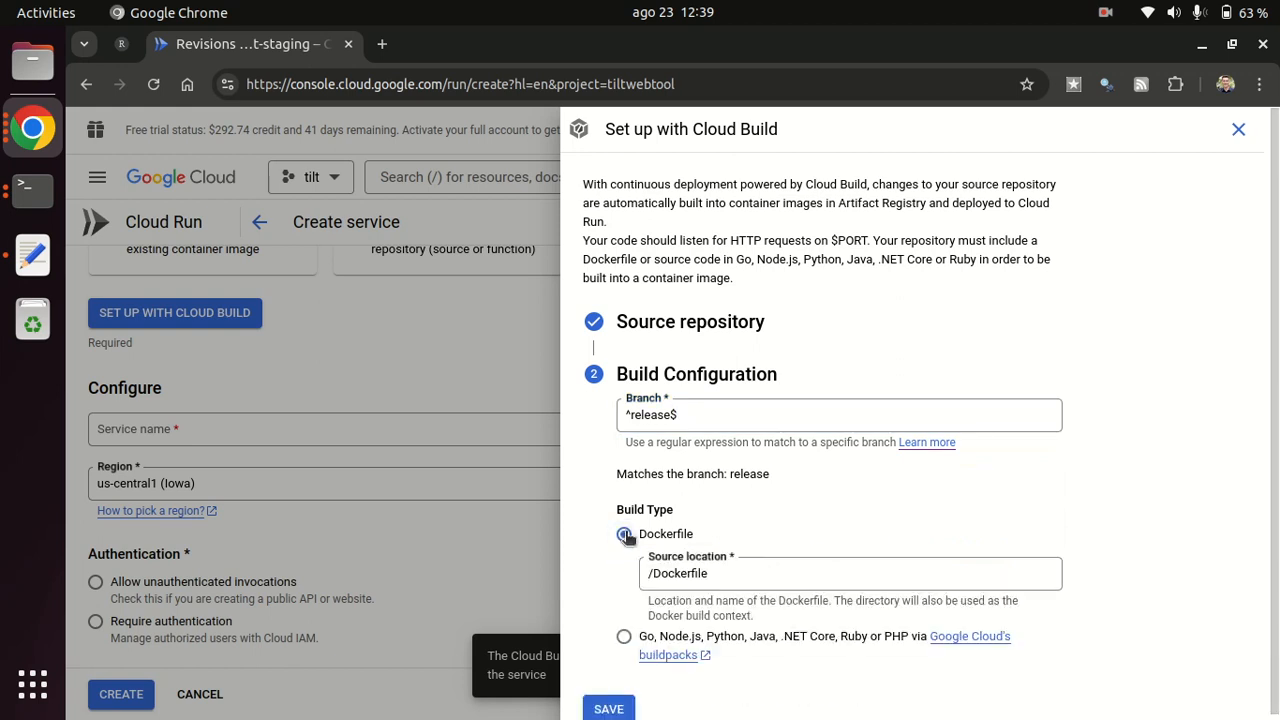
click(612, 709)
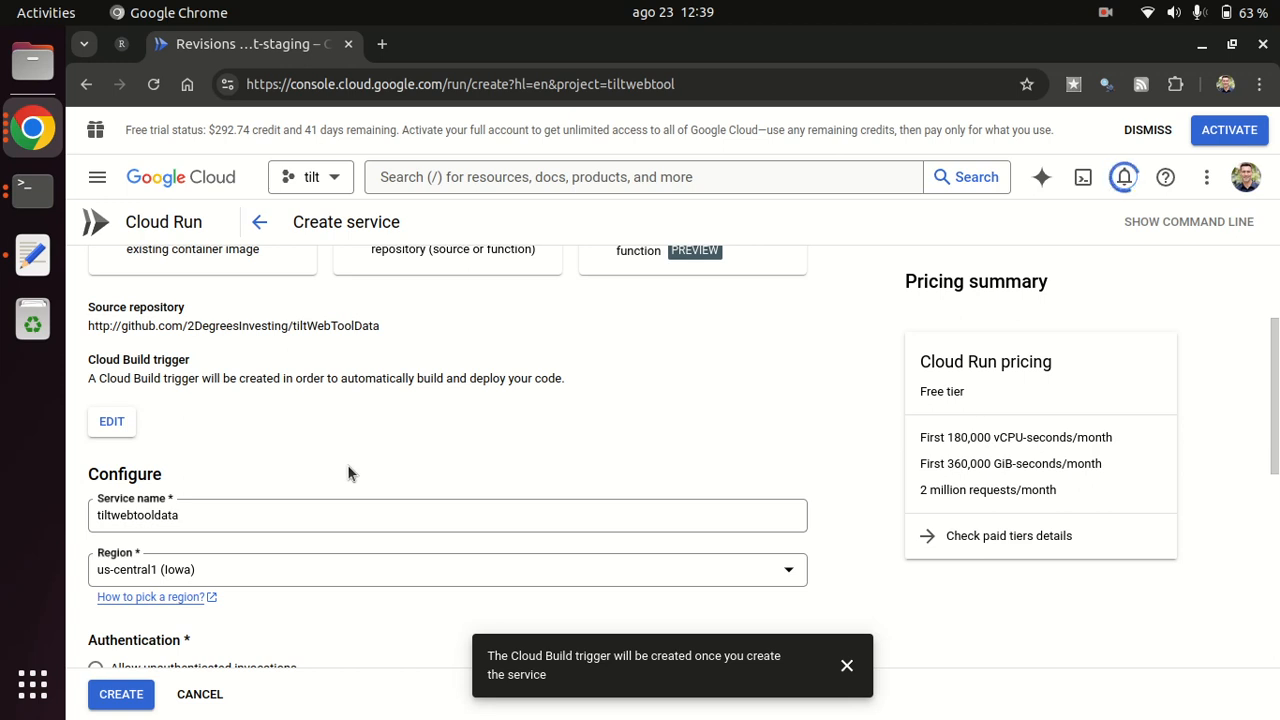
Finish creating the tilt service and return to the Cloud Run services list
click(1105, 13)
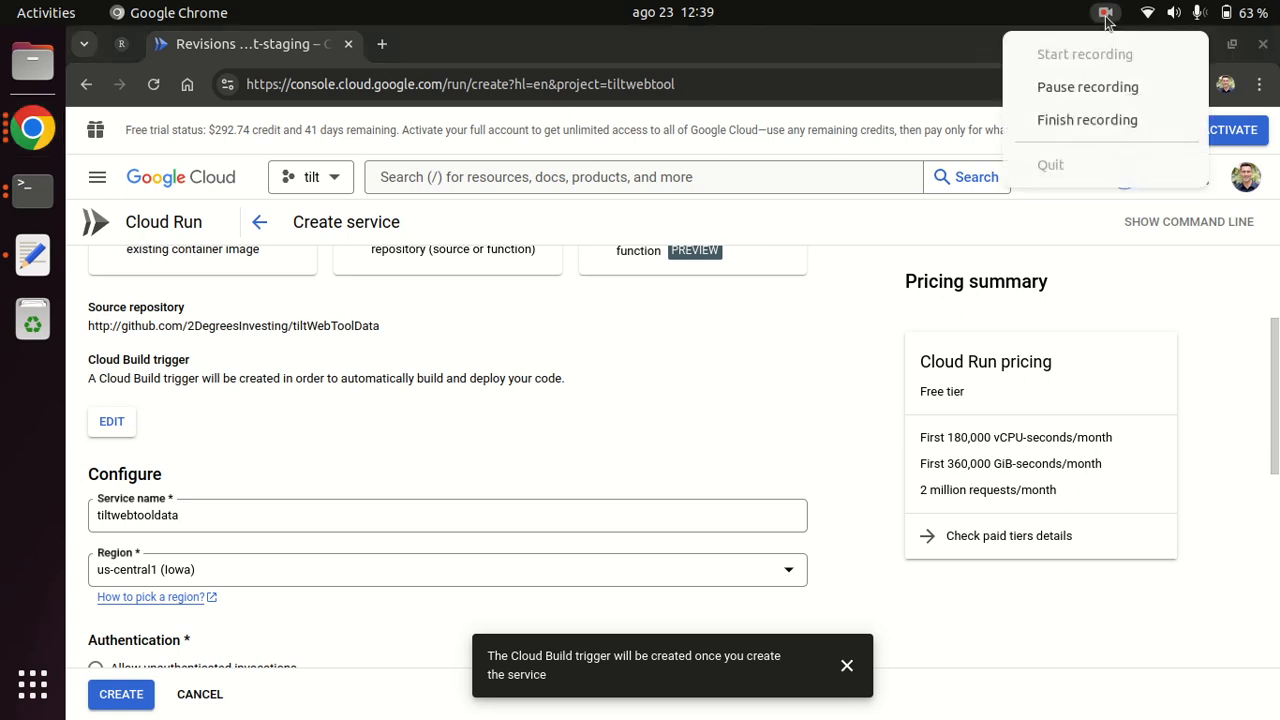
click(1094, 86)
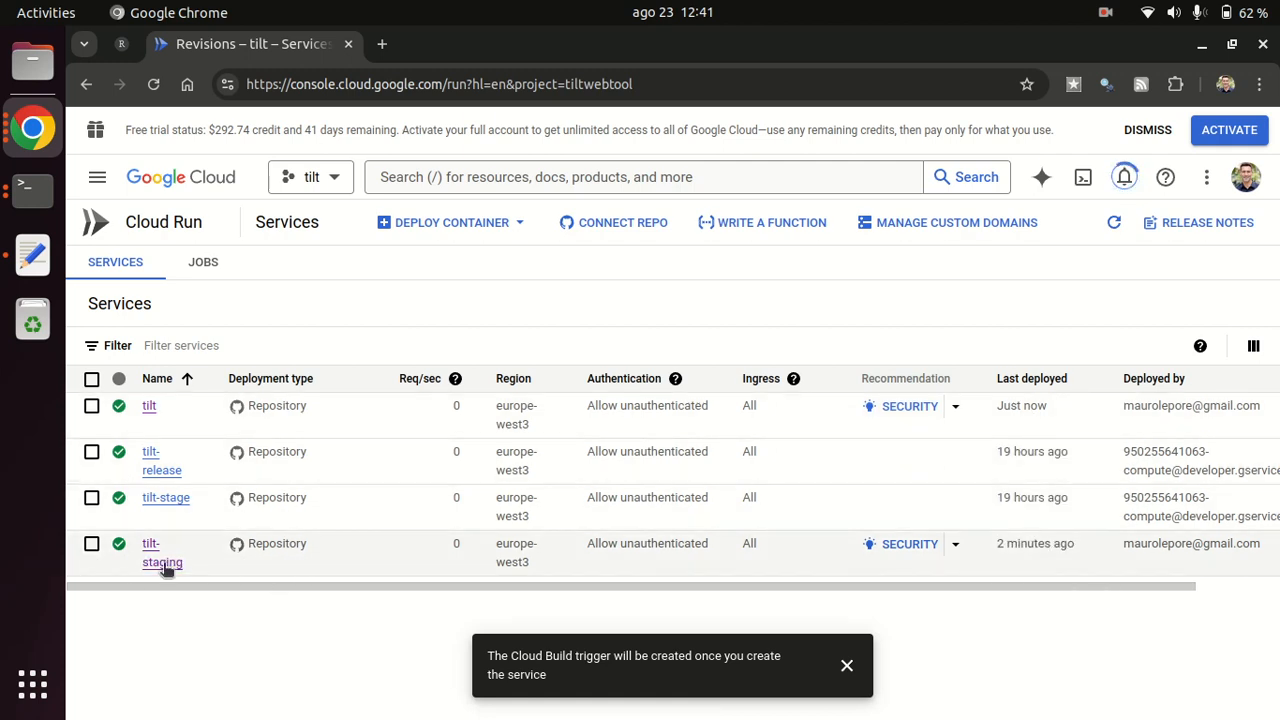
Open tilt-staging's service details and its URL, which still shows the Cloud Run placeholder page
middle_click(168, 568)
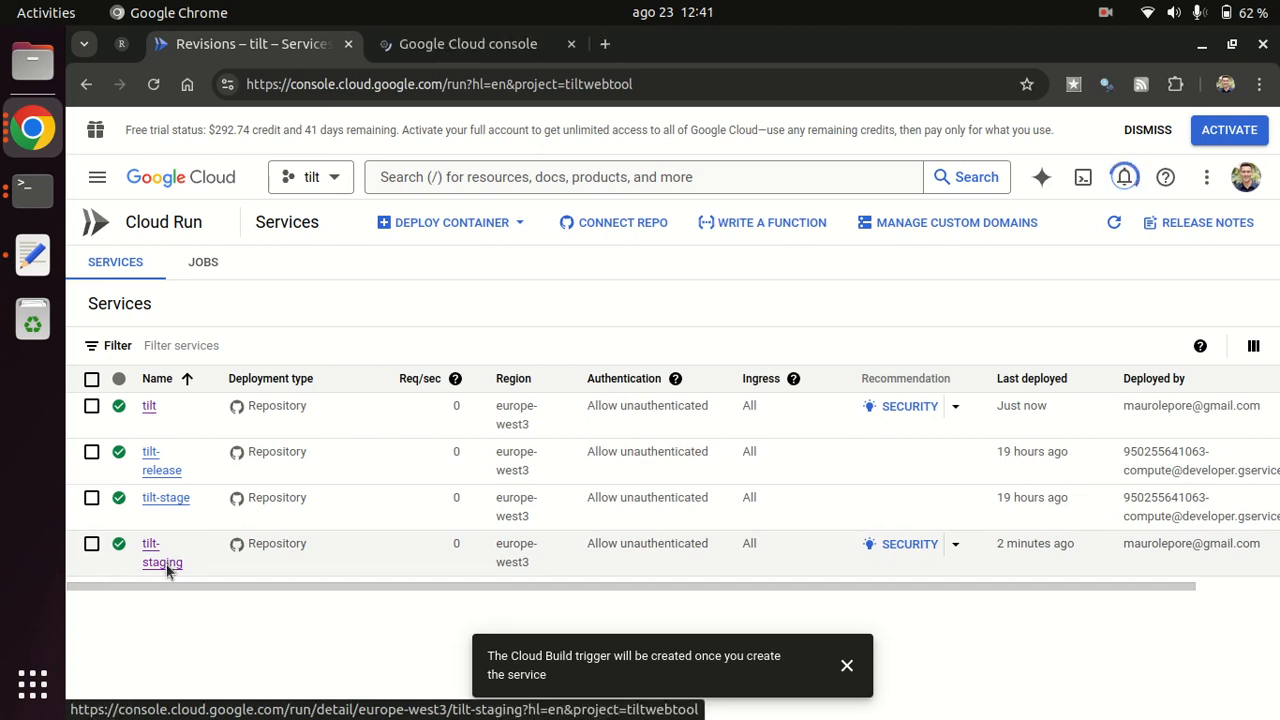
click(447, 47)
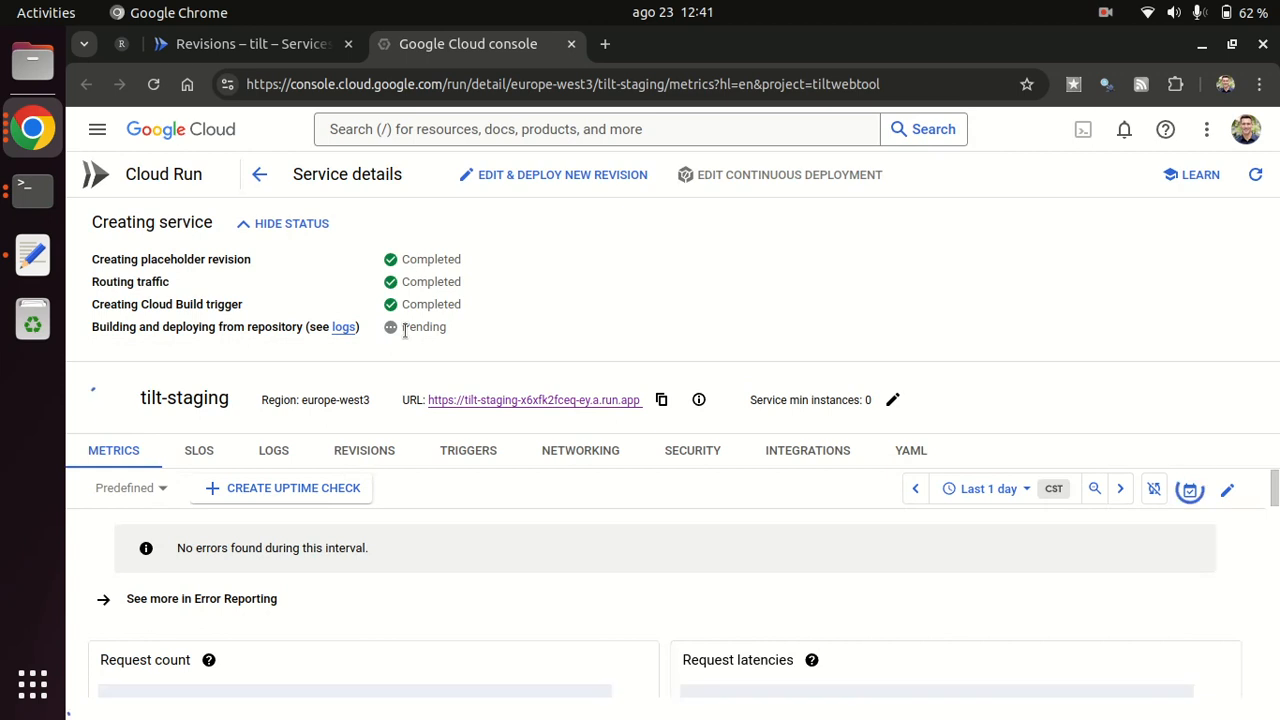
middle_click(505, 402)
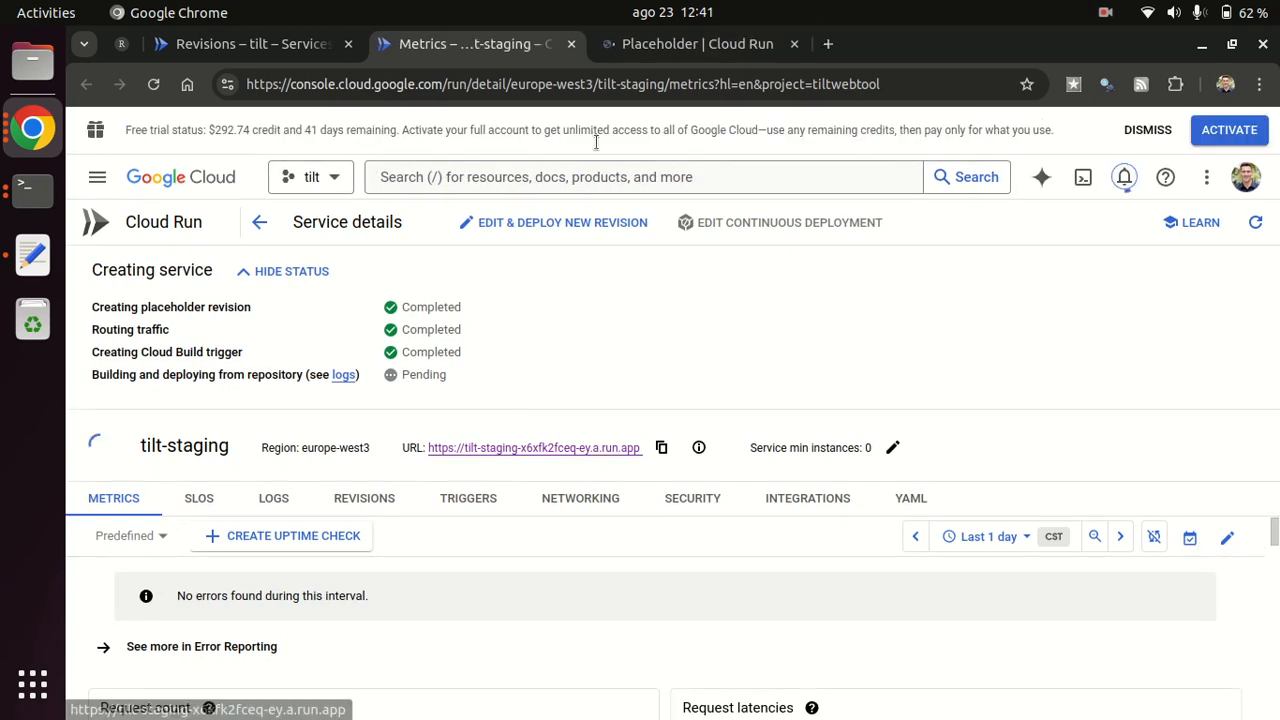
click(654, 47)
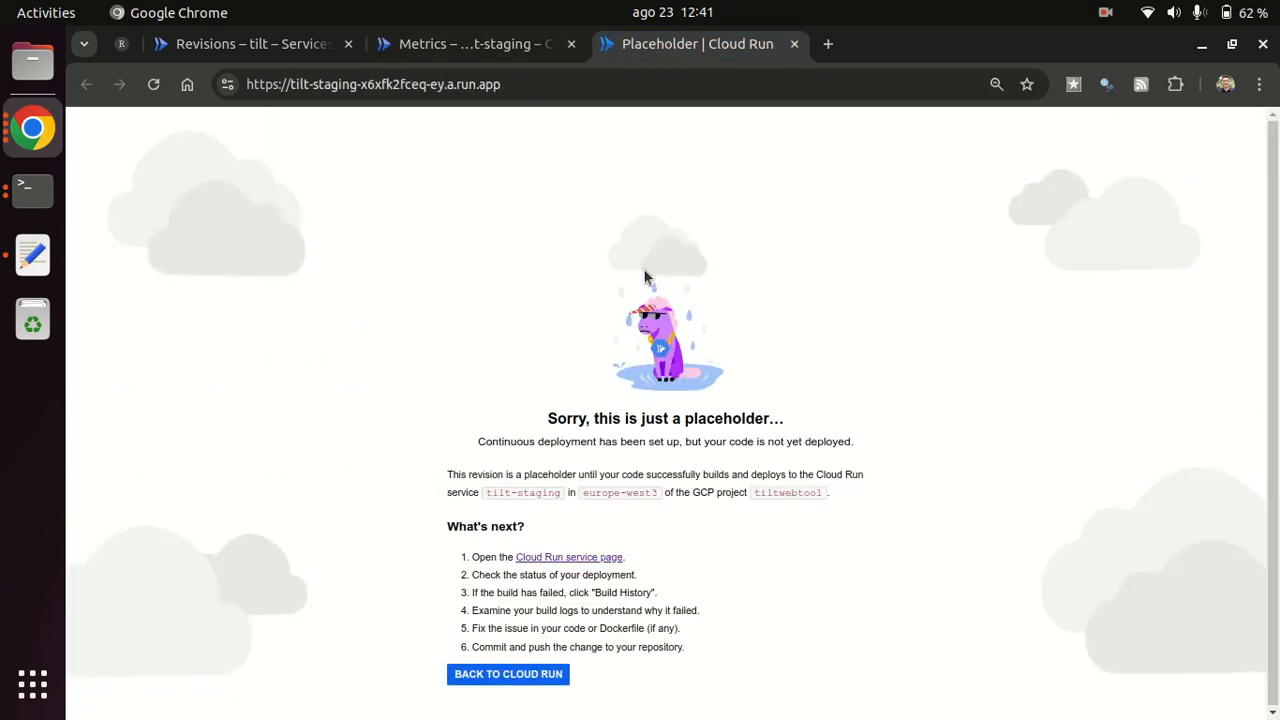
Return to tilt-staging's details and open its URL, now serving the tilt web app tiltWebTool-v0.0.0.9075
click(1105, 12)
click(1082, 88)
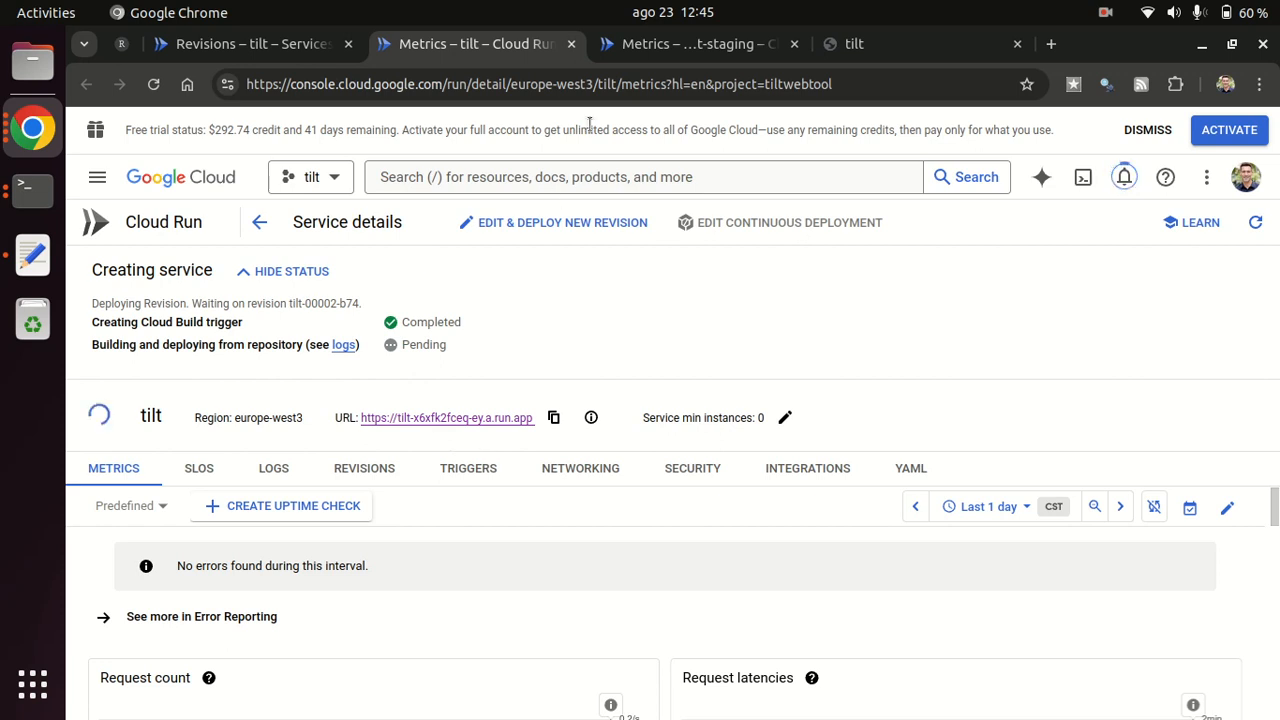
click(651, 46)
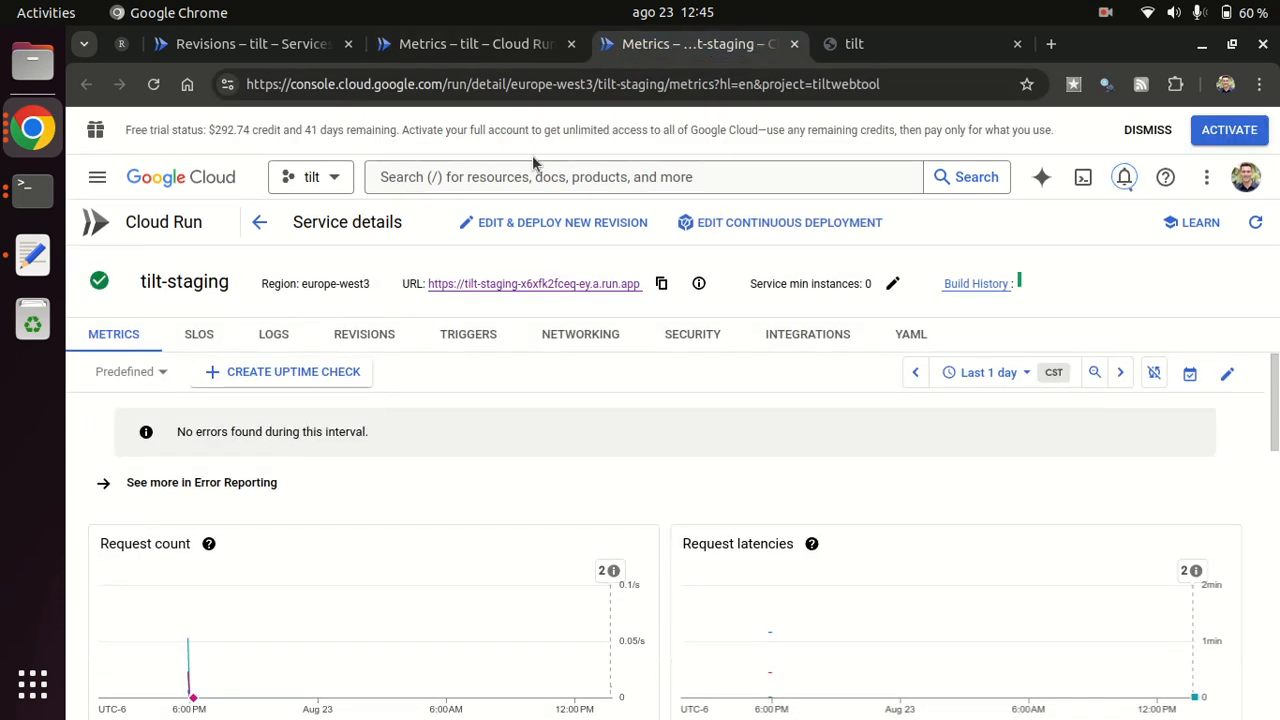
click(493, 285)
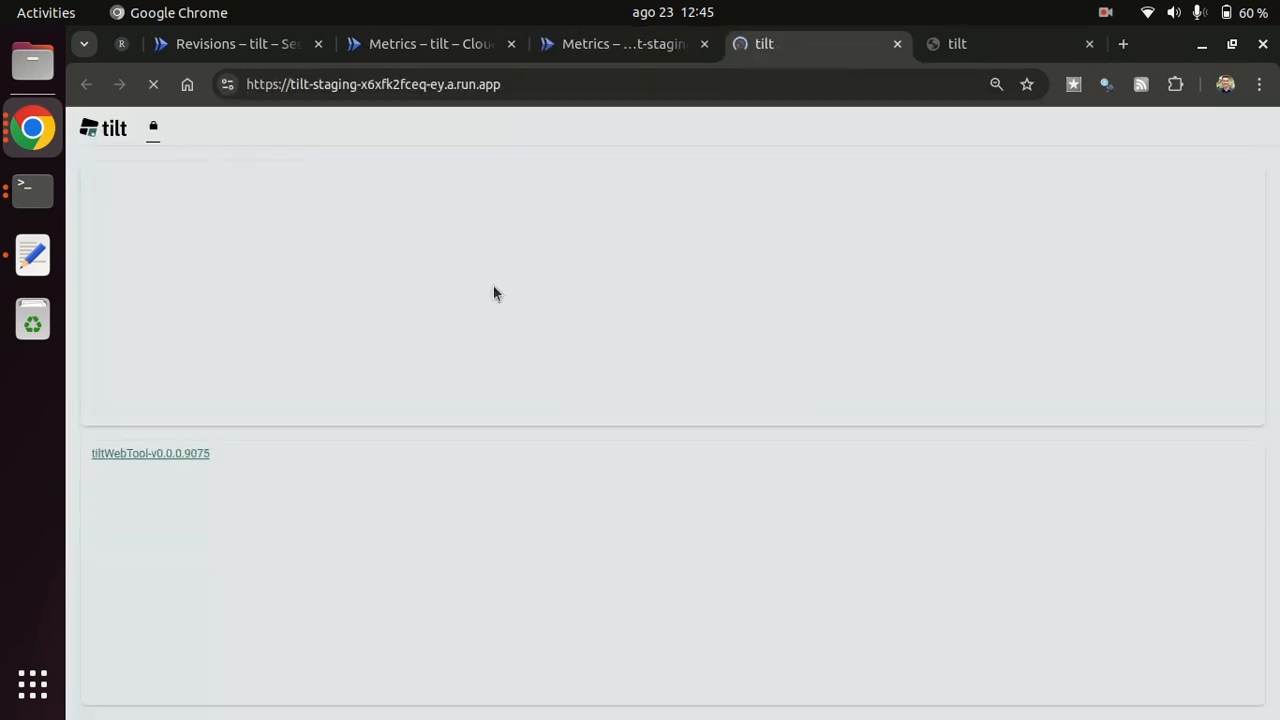
Enter the user name on the enlarged login page and copy the app password with 'pass tiltWebTool -c'
click(591, 274)
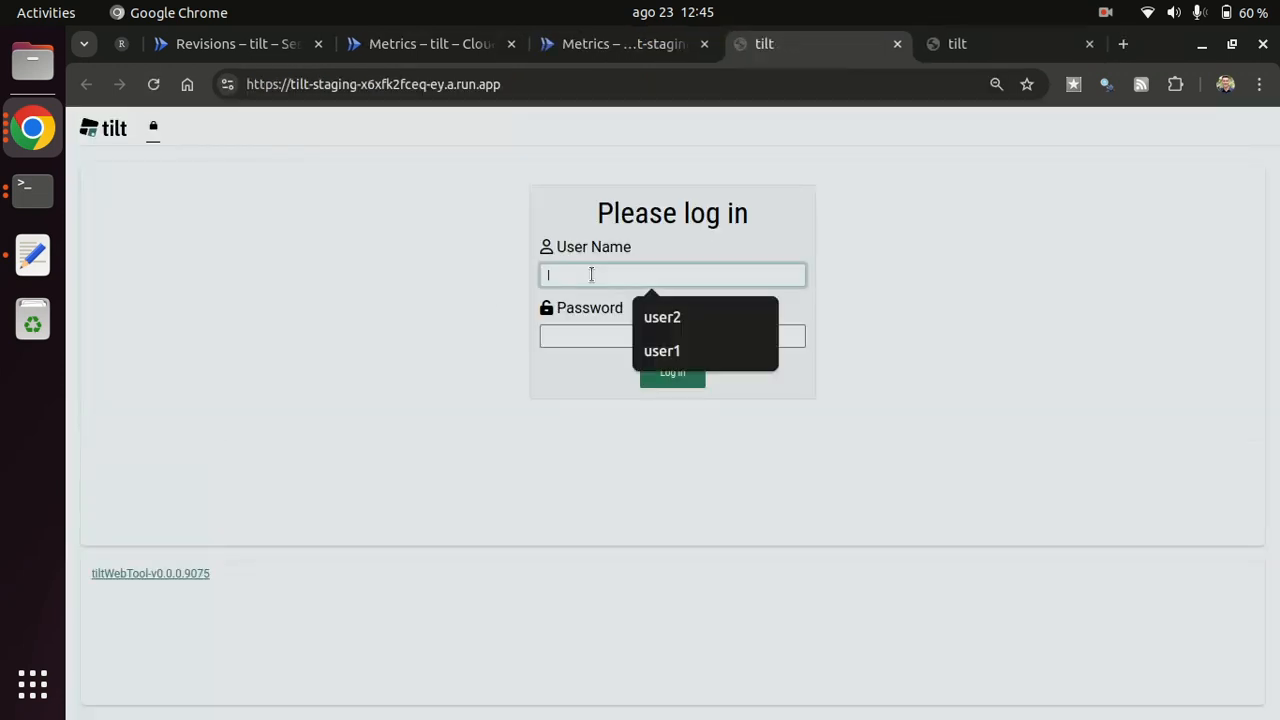
text(tilt)
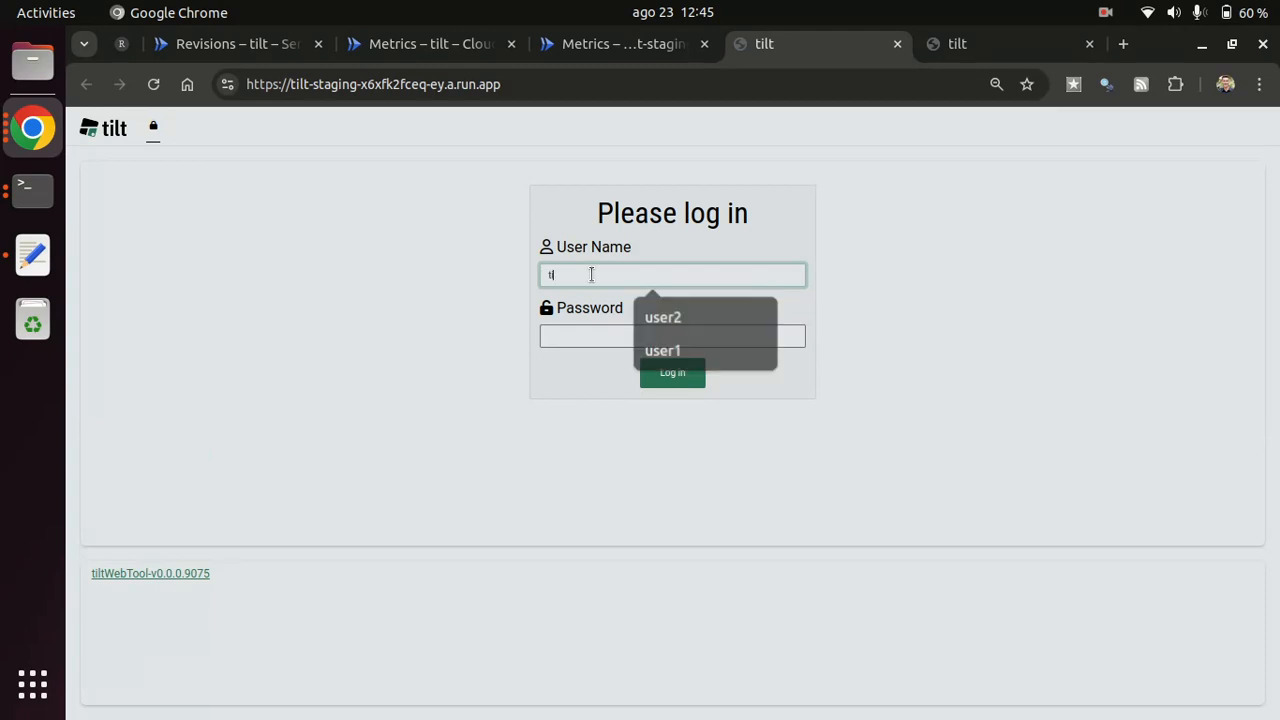
key(ctrl+plus)
key(ctrl+plus)
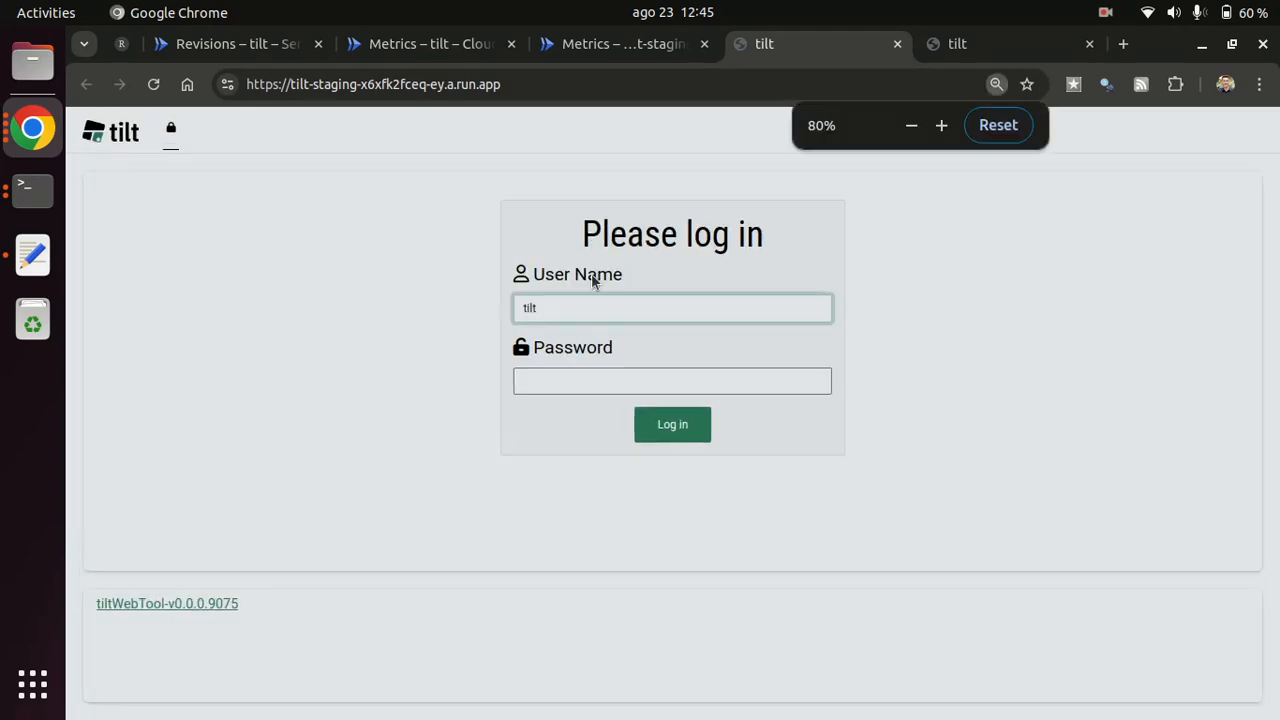
key(ctrl+alt+t)
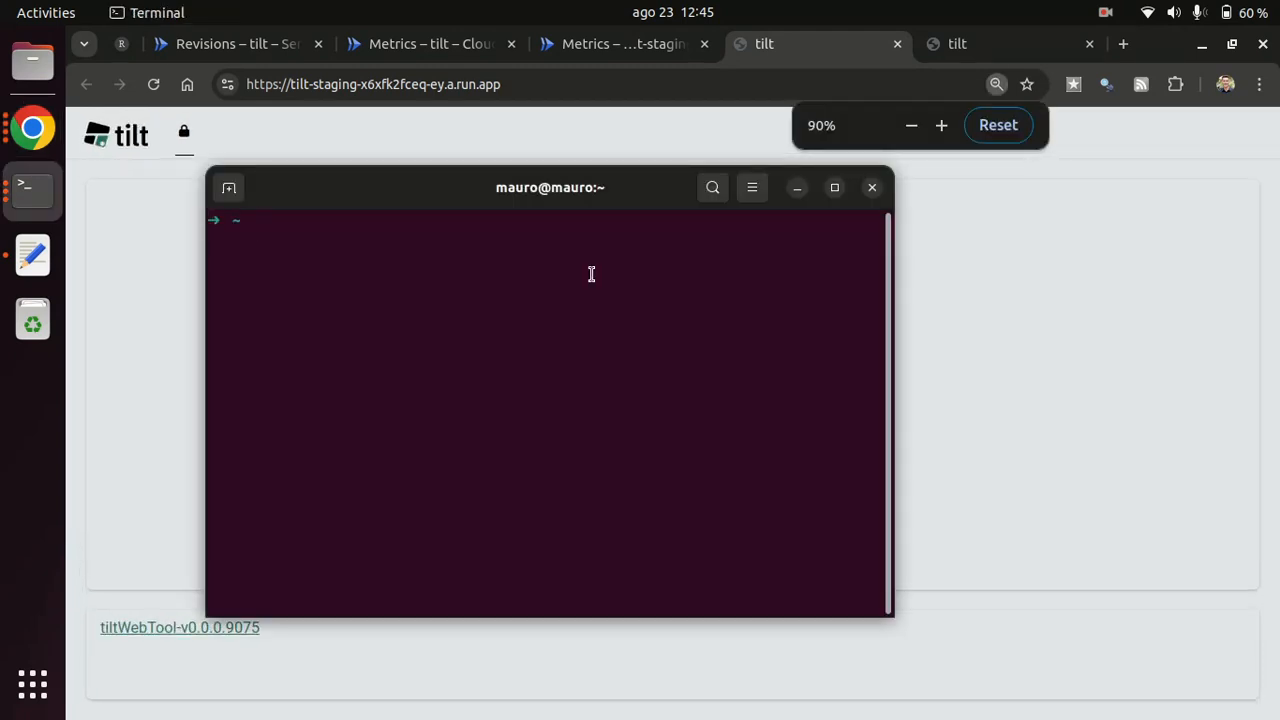
text(pass )
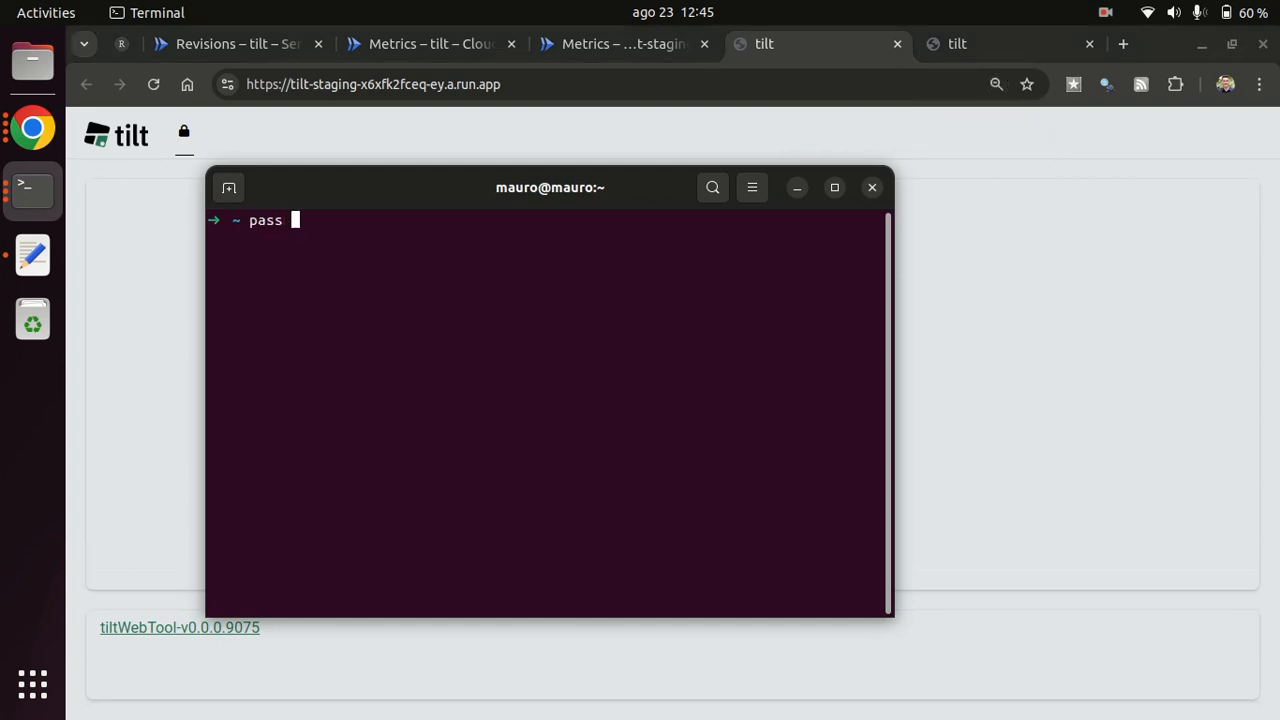
text(tiltWebTool -c)
key(Return)
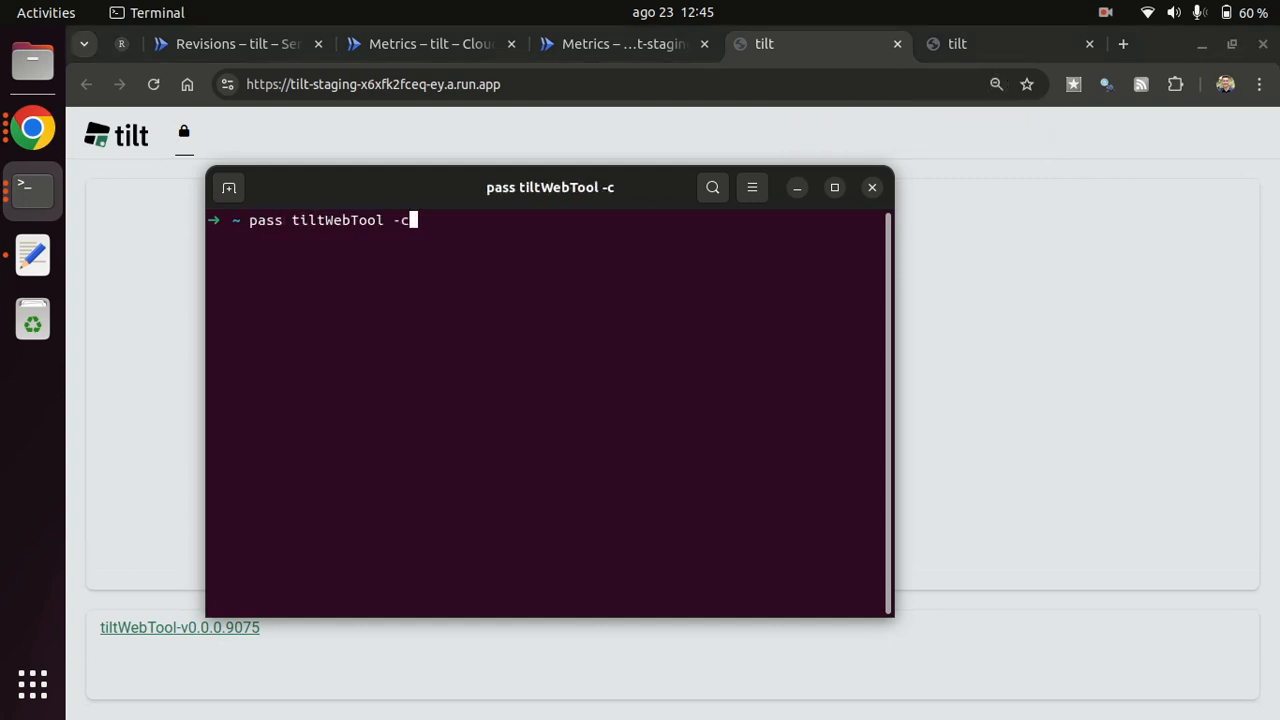
key(alt+Tab)
Paste the password, log into the staging app, check the welcome portal, and close its tab
text(tilt)
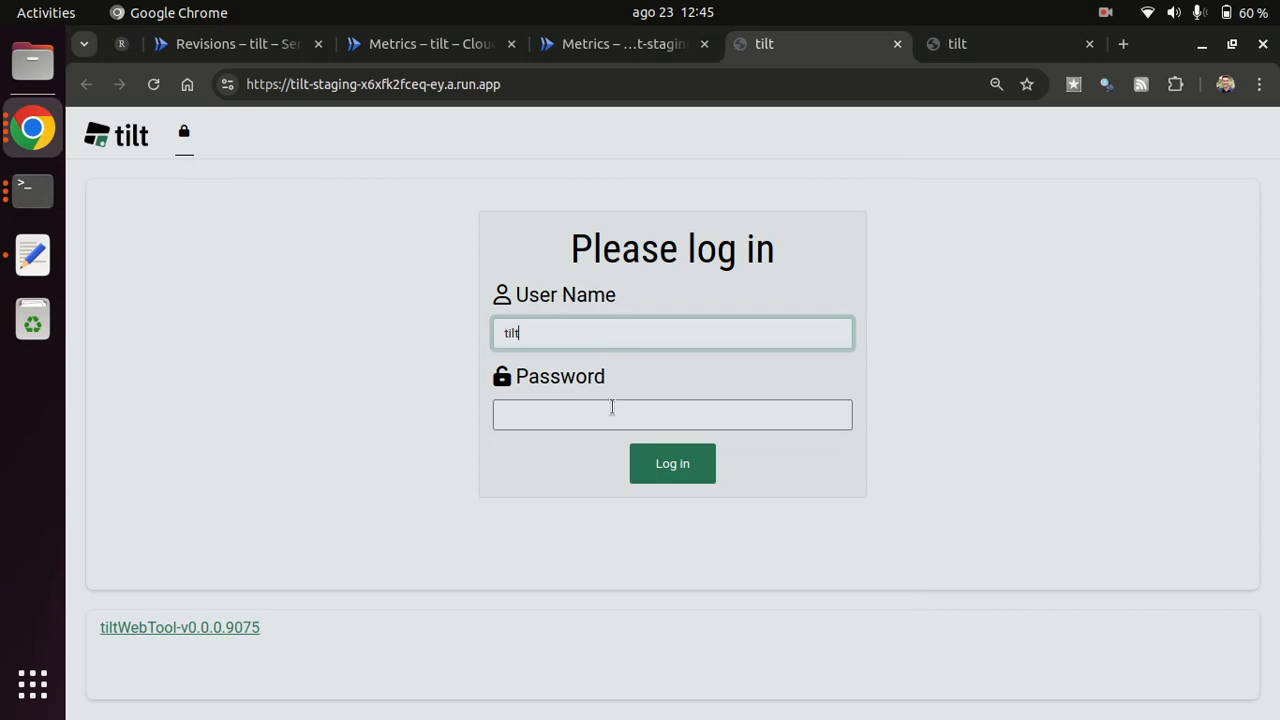
click(612, 417)
key(ctrl+v)
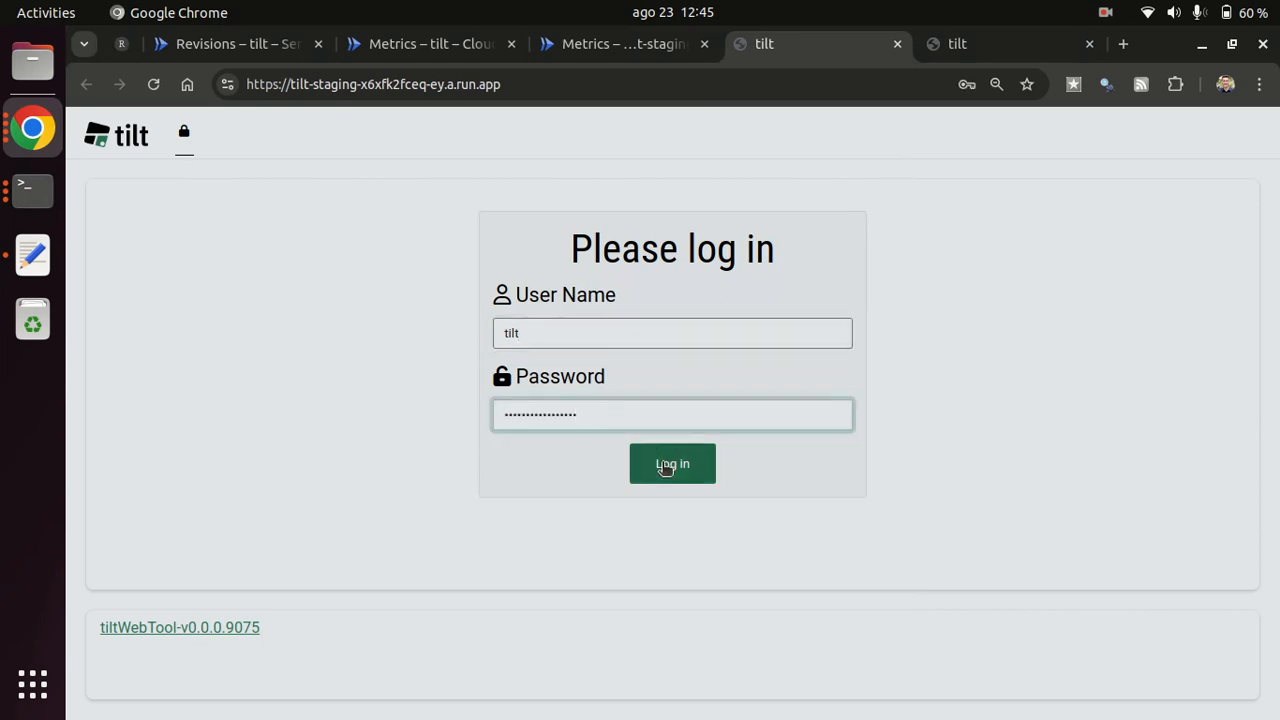
click(666, 463)
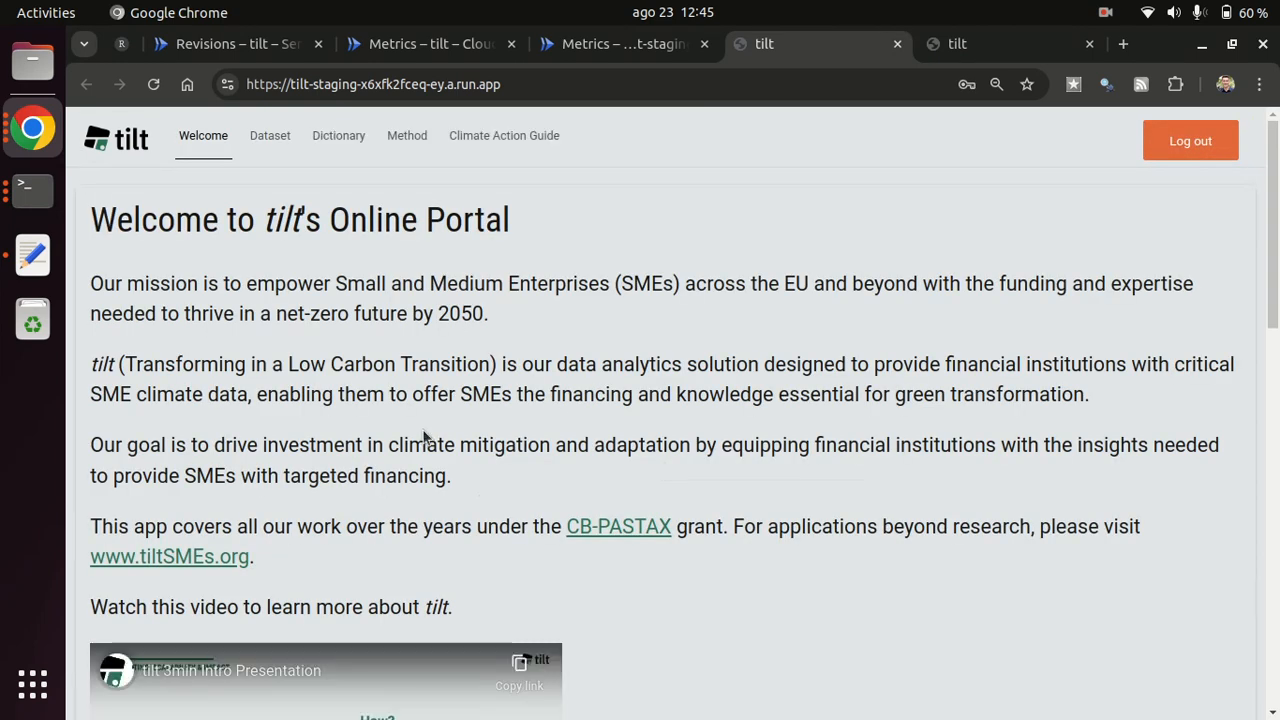
scroll(423, 437, down, 3)
scroll(423, 437, up, 3)
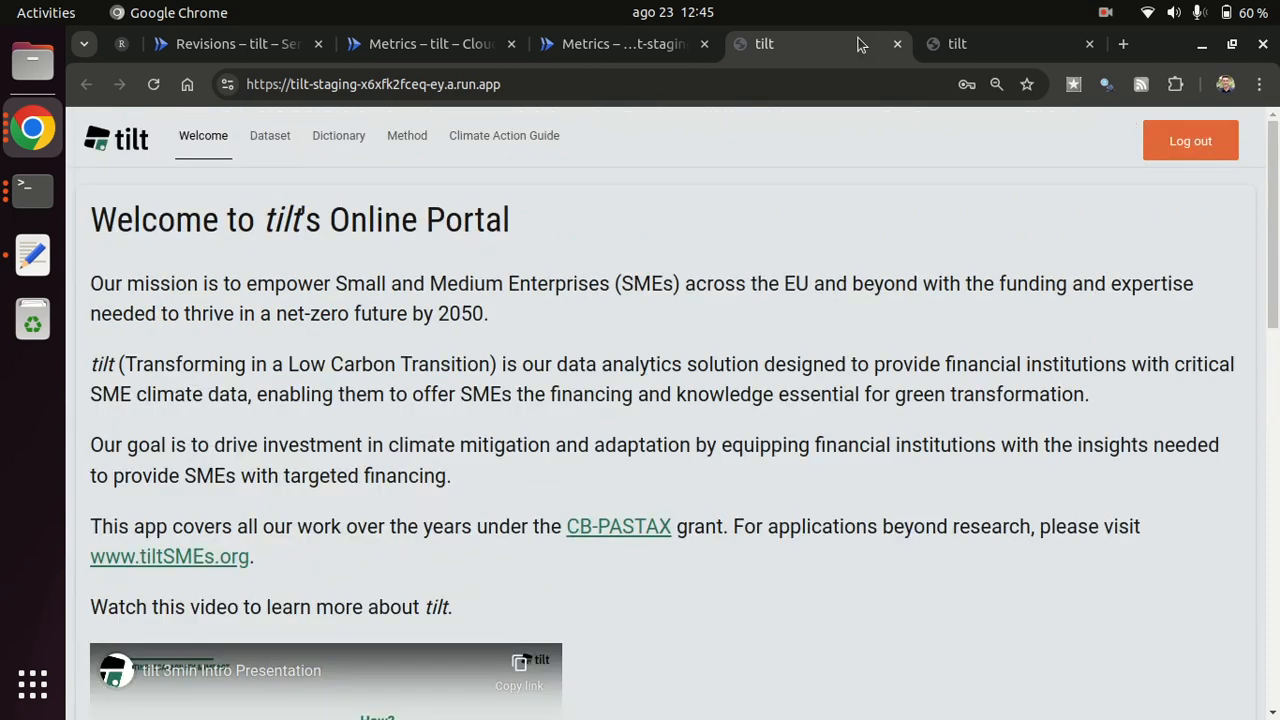
click(898, 45)
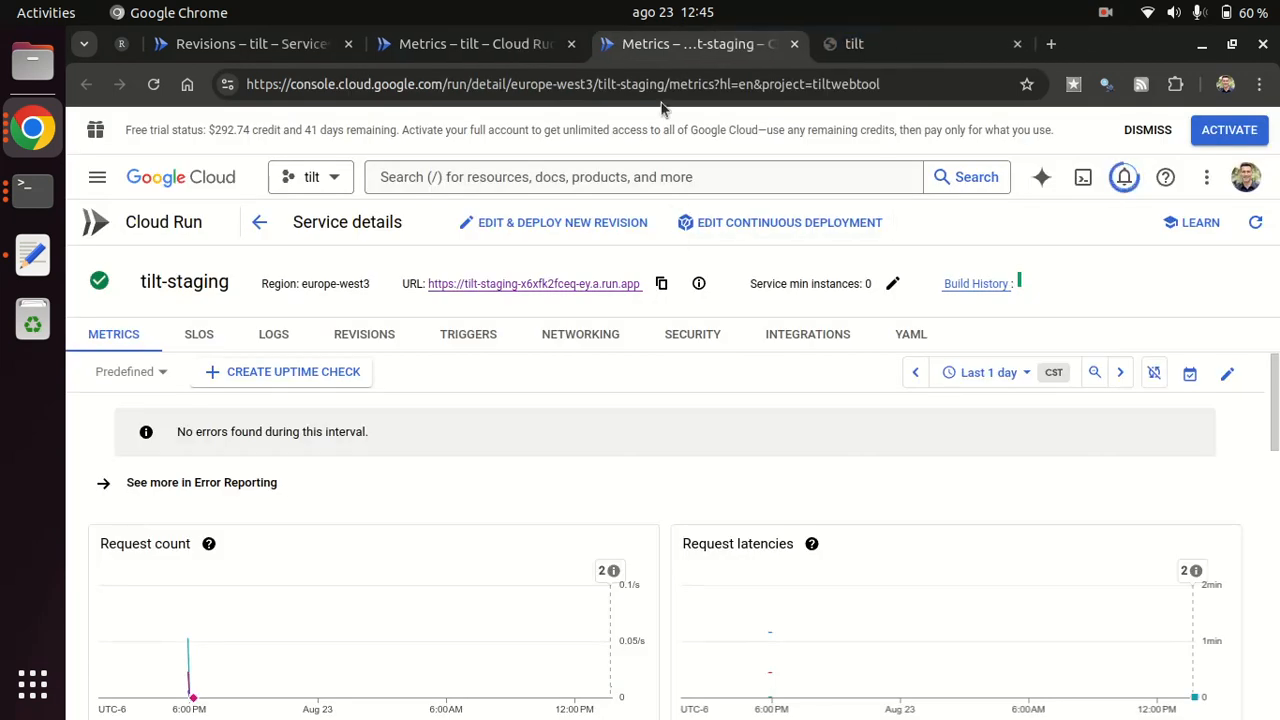
Bring up the tilt service's Cloud Run details, showing revision tilt-00002-b74 still deploying
click(470, 45)
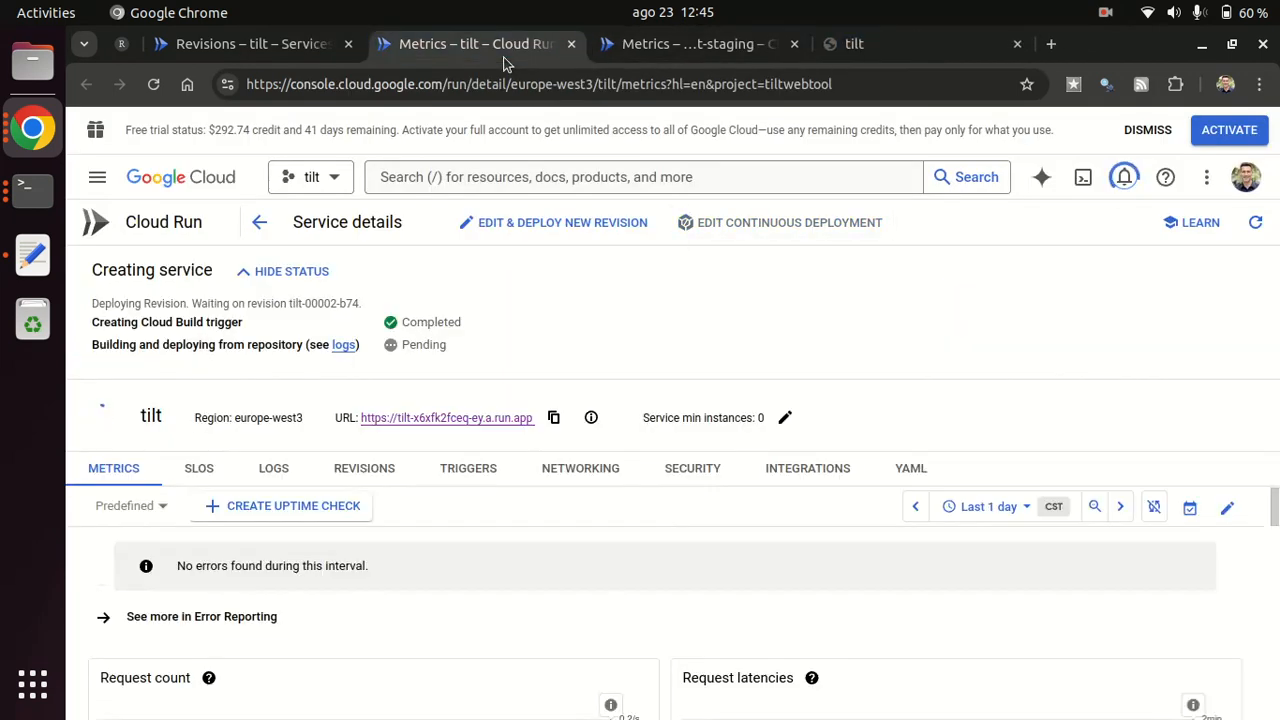